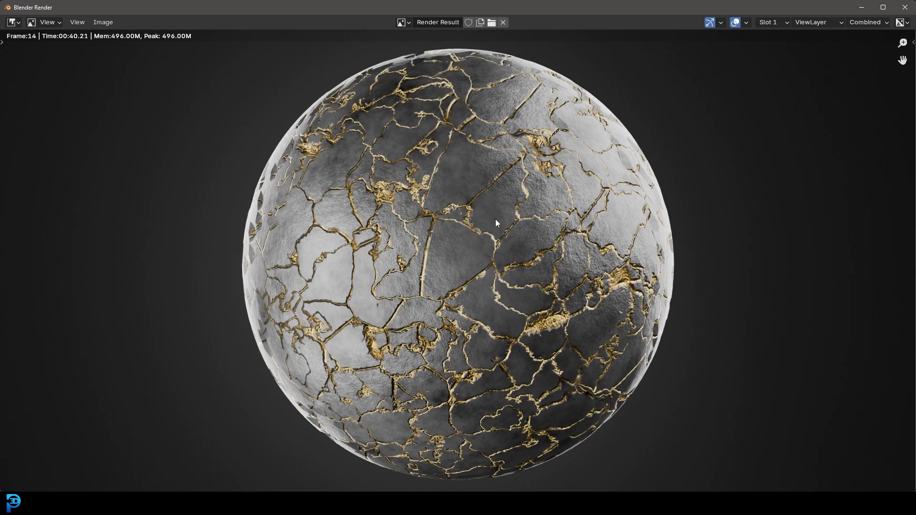
# - Examine the rendered sphere's gold-filled cracks and rough stone surface, both up close and as a whole
pyautogui.scroll(3, 359, 109)
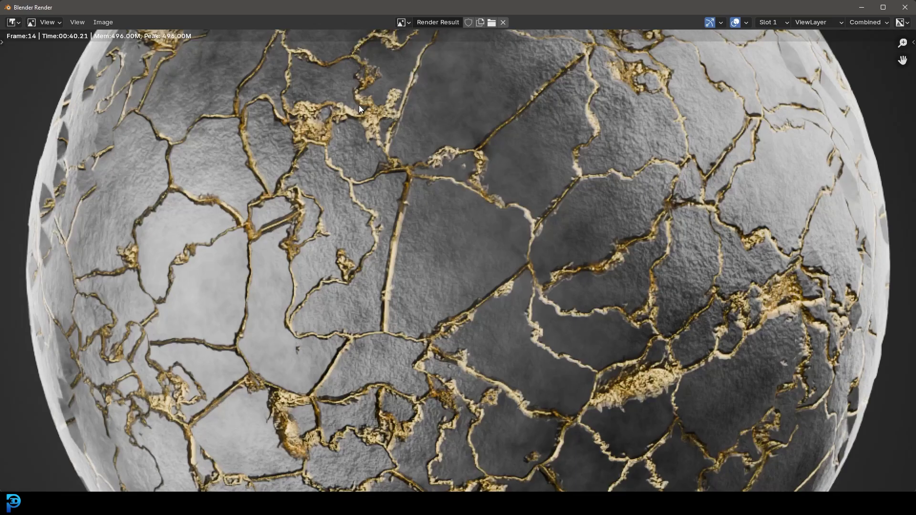
pyautogui.scroll(-1, 606, 282)
pyautogui.scroll(-3, 626, 274)
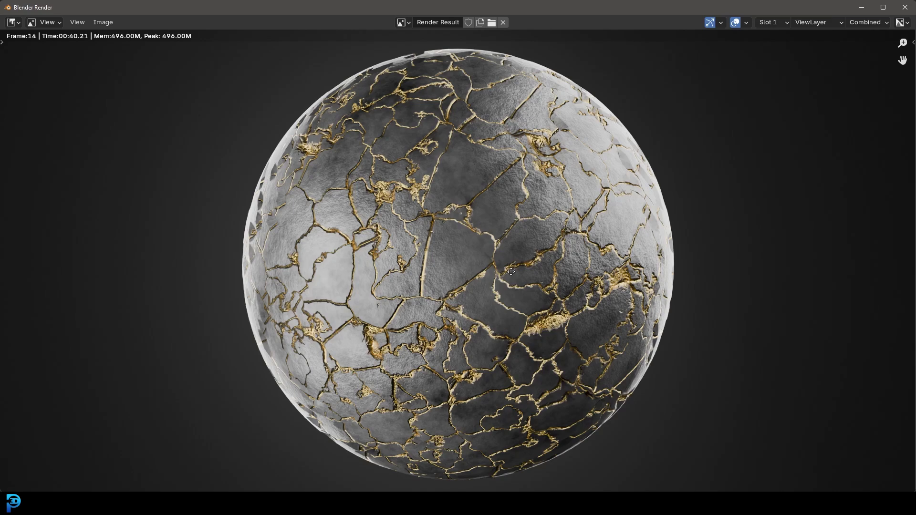
pyautogui.scroll(1, 510, 265)
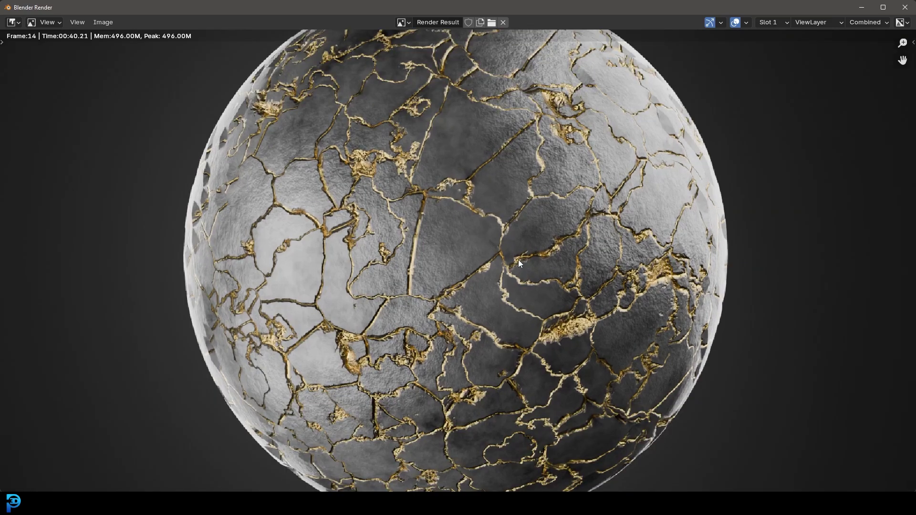
pyautogui.scroll(-2, 509, 258)
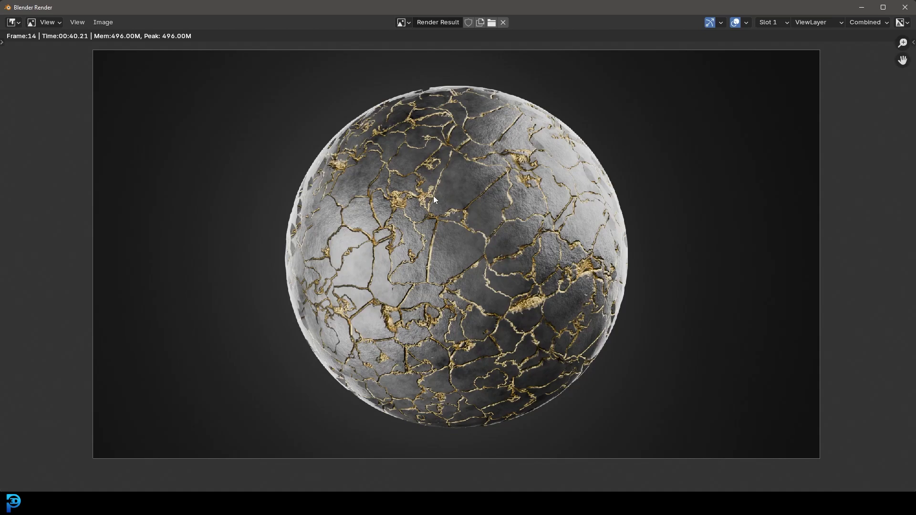
pyautogui.scroll(1, 508, 256)
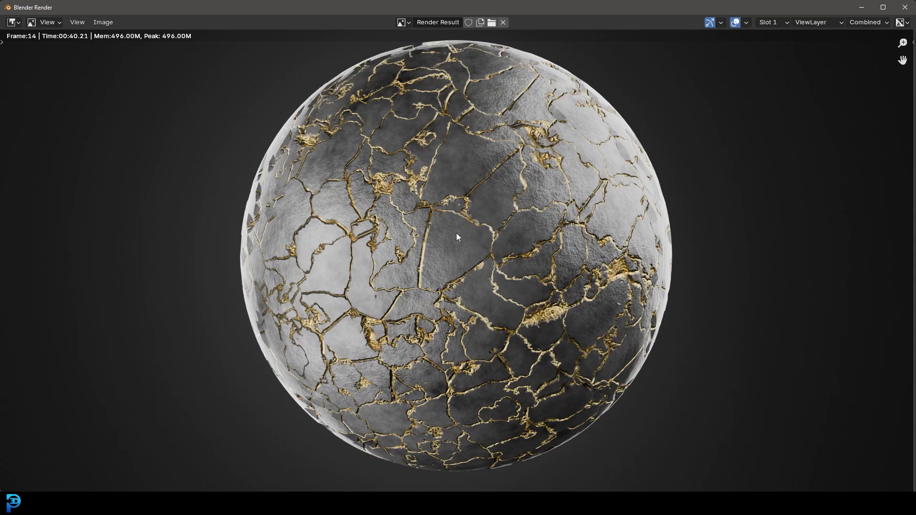
pyautogui.scroll(3, 453, 233)
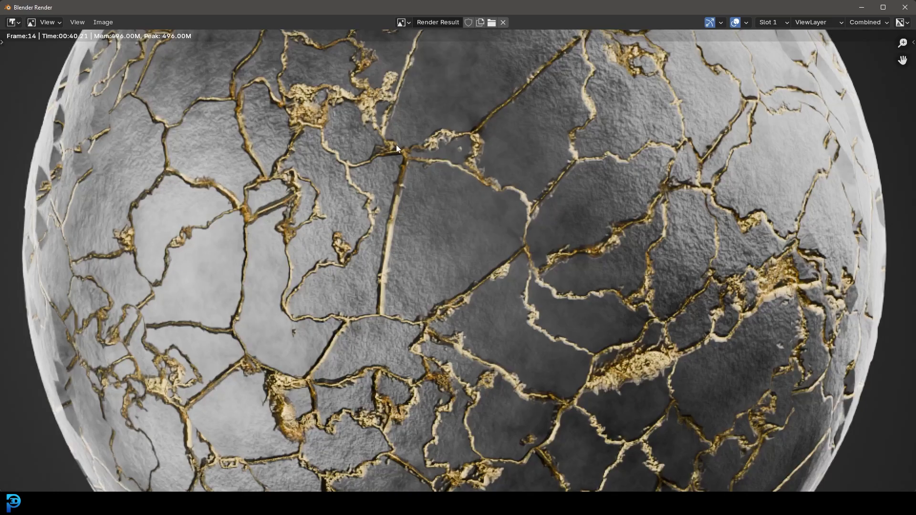
pyautogui.scroll(-2, 367, 316)
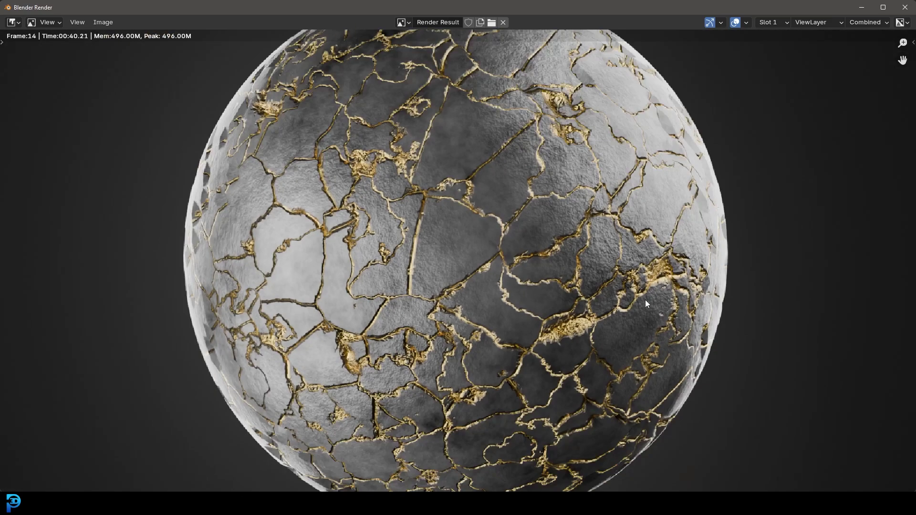
pyautogui.scroll(-1, 627, 349)
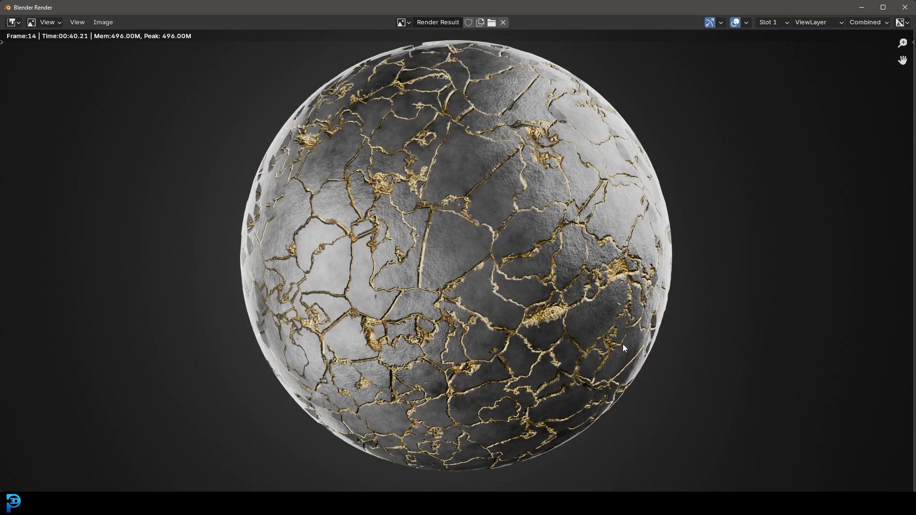
pyautogui.scroll(-2, 623, 345)
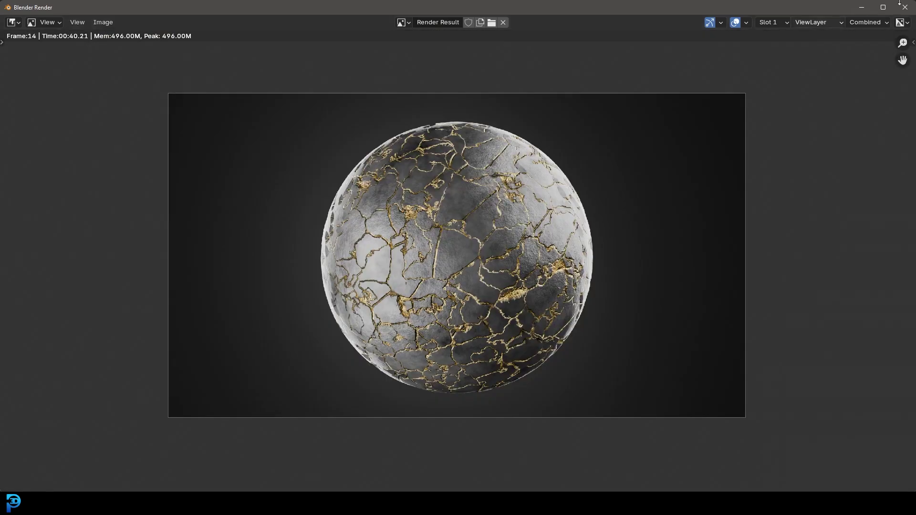
# - Put the render window away and examine the full shader node tree of the finished cracked material
pyautogui.click(863, 7)
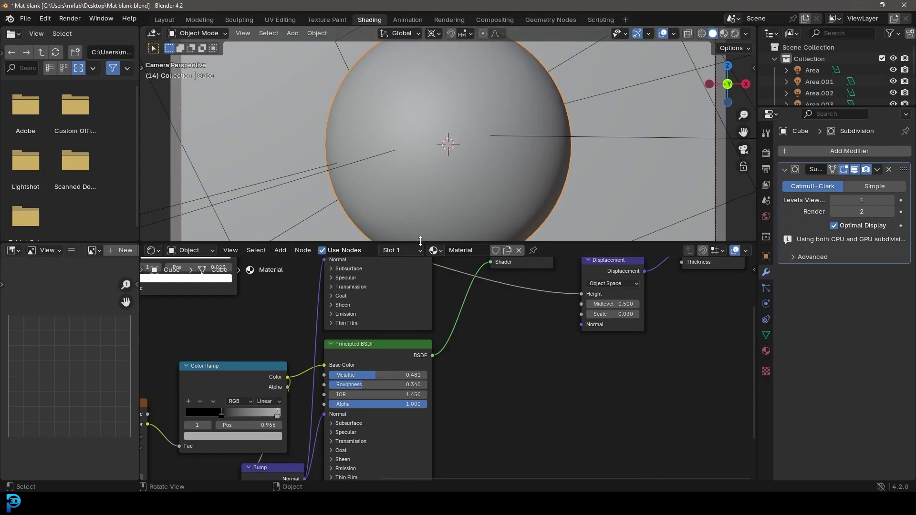
pyautogui.moveTo(421, 242); pyautogui.dragTo(450, 125)
pyautogui.scroll(-6, 435, 279)
pyautogui.moveTo(435, 279); pyautogui.dragTo(521, 295, button='middle')
pyautogui.scroll(-4, 453, 298)
pyautogui.moveTo(454, 299); pyautogui.dragTo(468, 304, button='middle')
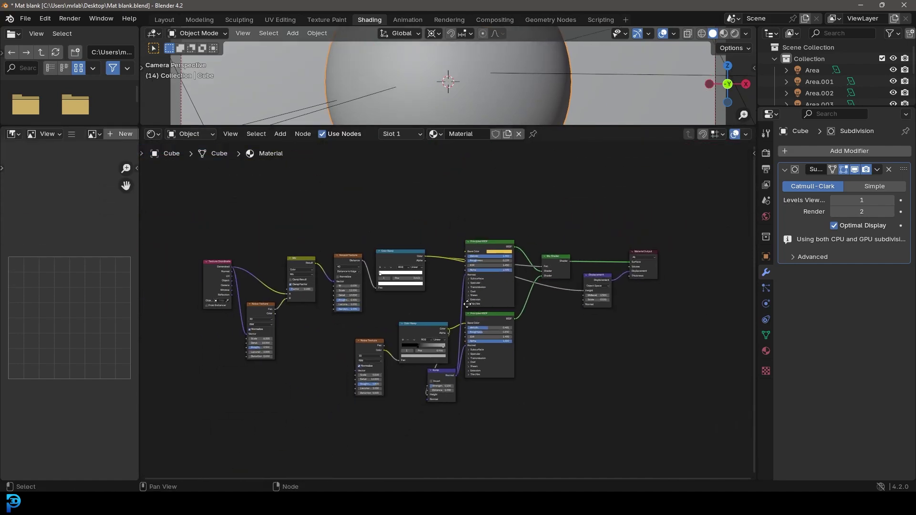
pyautogui.scroll(1, 467, 304)
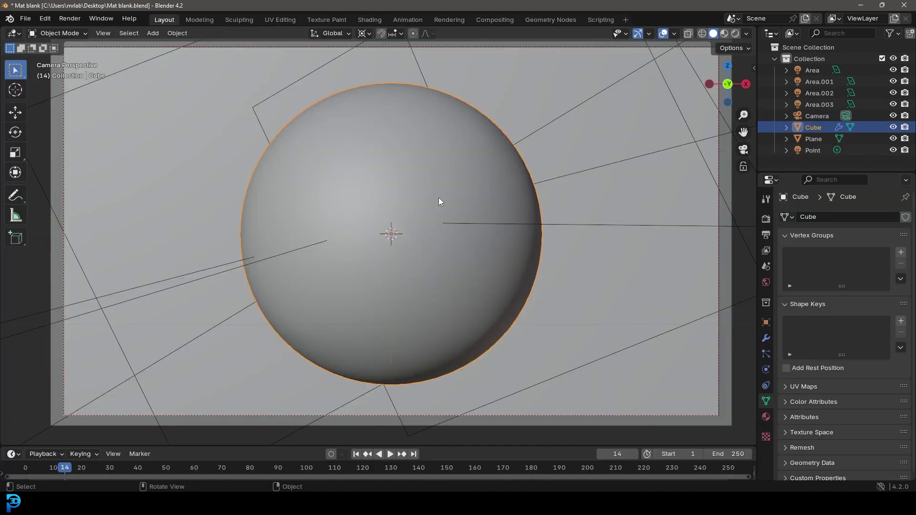
# - Inspect the scene's lights, camera and backdrop plane along with the Cycles render settings, and return to the camera view
pyautogui.scroll(-3, 404, 188)
pyautogui.moveTo(405, 188)
pyautogui.mouseDown(button='middle')
pyautogui.moveTo(416, 182)
pyautogui.moveTo(351, 218)
pyautogui.moveTo(241, 220)
pyautogui.mouseUp(button='middle')
pyautogui.scroll(-3, 416, 182)
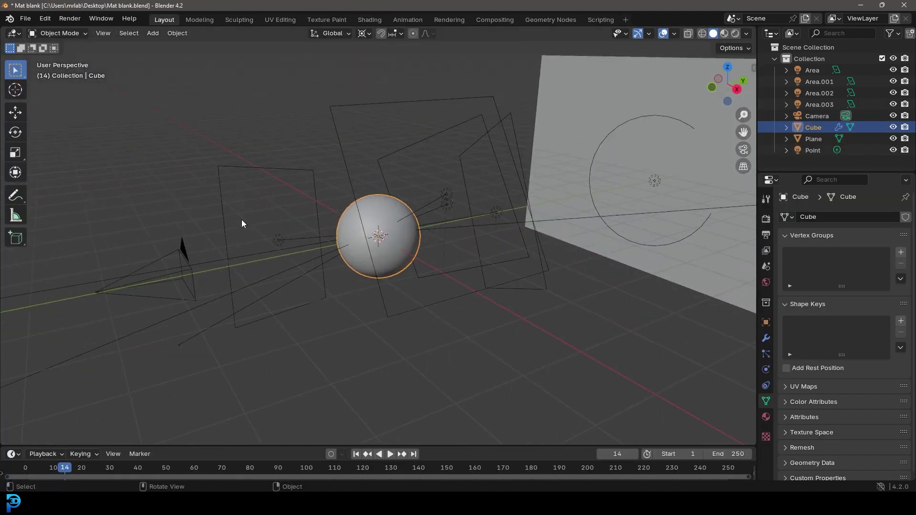
pyautogui.click(766, 219)
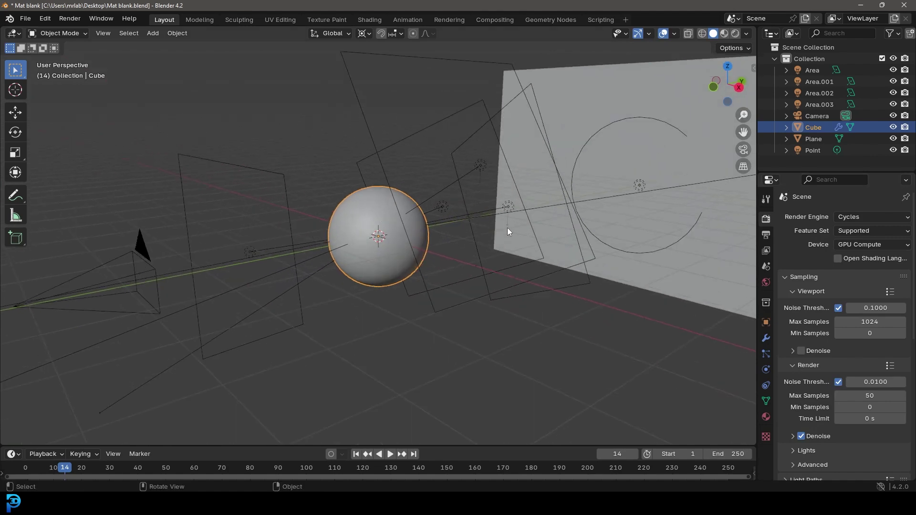
pyautogui.press('KP_0')
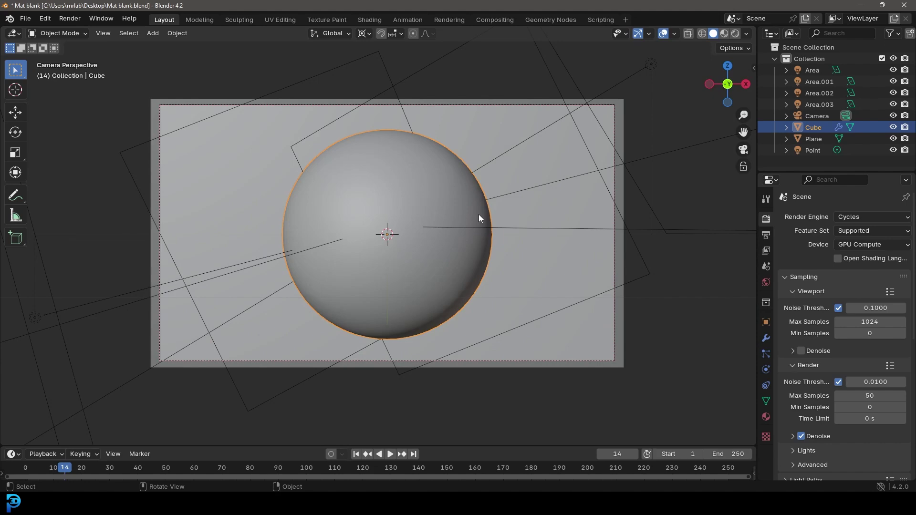
# - Switch to the Shading workspace, set its viewport to rendered camera view, and bring the material's nodes into view
pyautogui.click(371, 18)
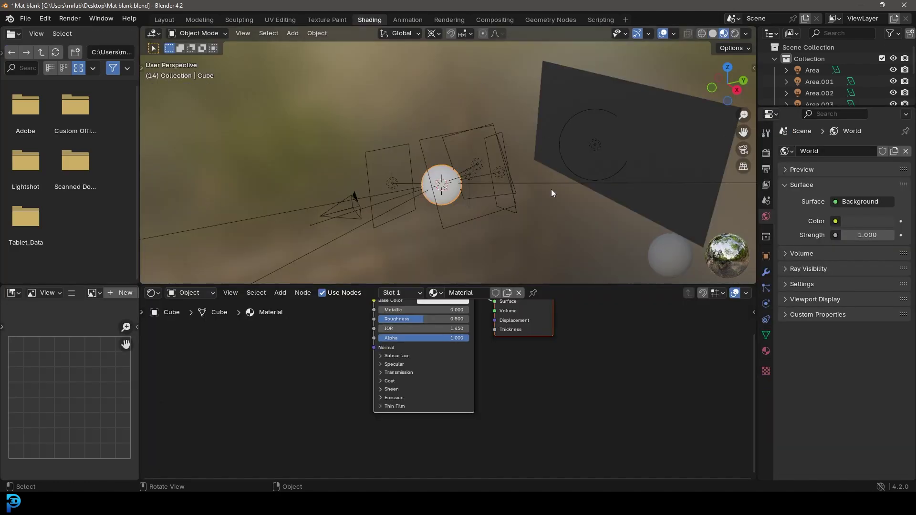
pyautogui.press('KP_0')
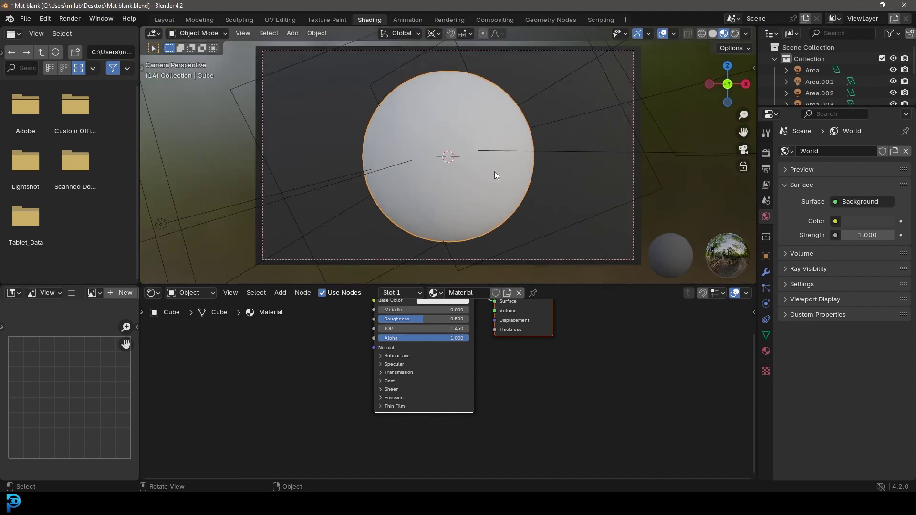
pyautogui.press('z')
pyautogui.click(499, 107)
pyautogui.press('Home')
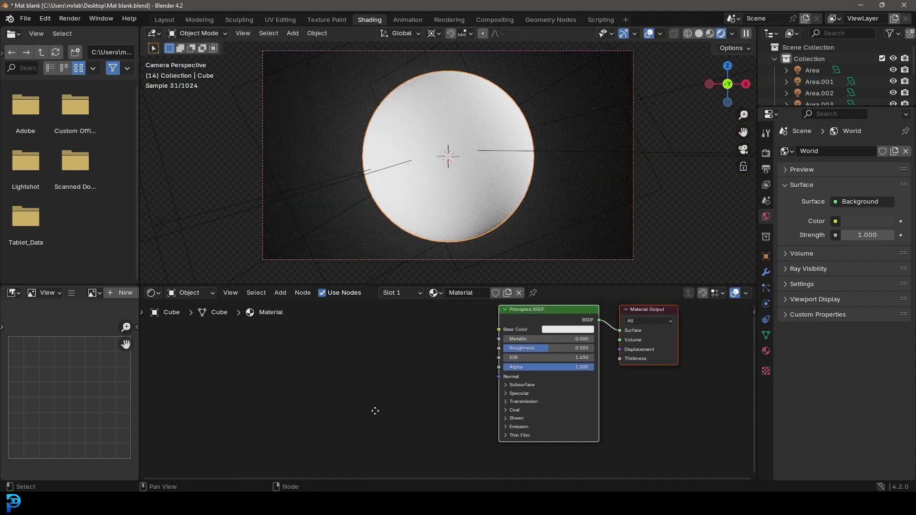
# - Add a Voronoi Texture node ahead of the Principled BSDF in the cube's material
pyautogui.hotkey('shift', 'a')
pyautogui.write('vor')
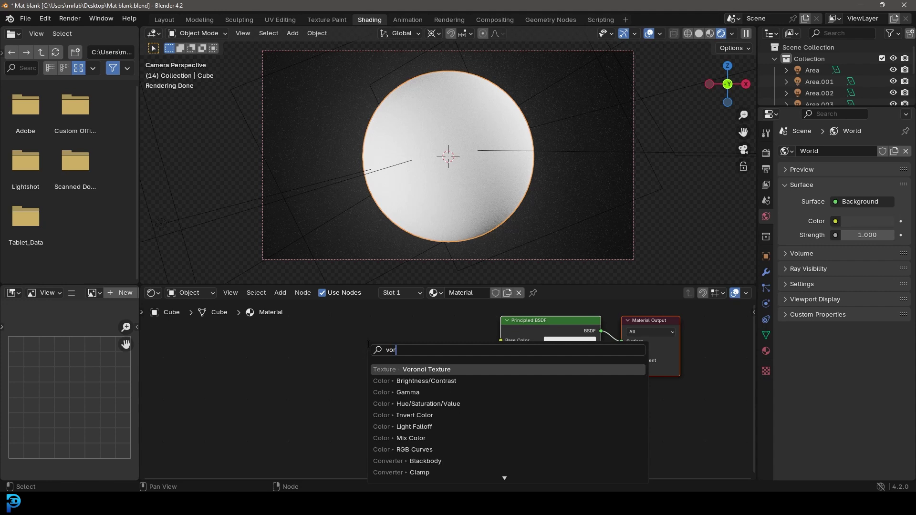
pyautogui.press('Return')
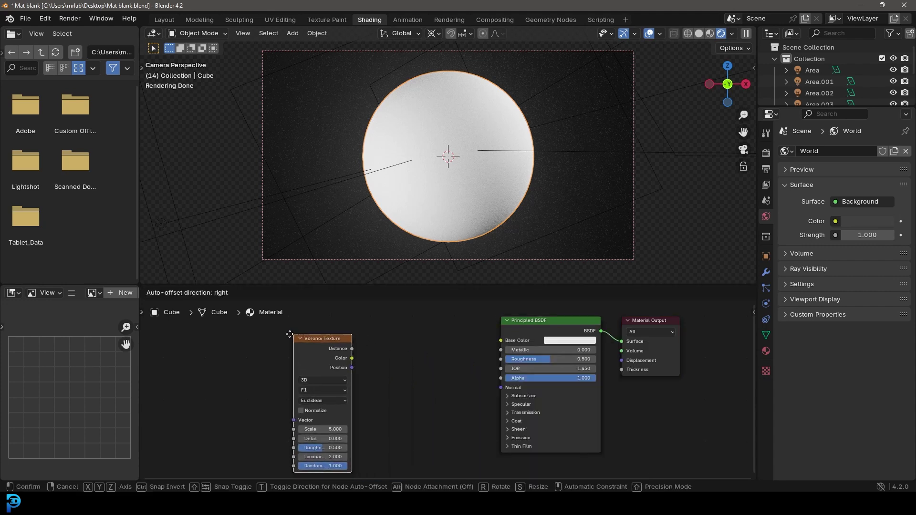
pyautogui.click(260, 399)
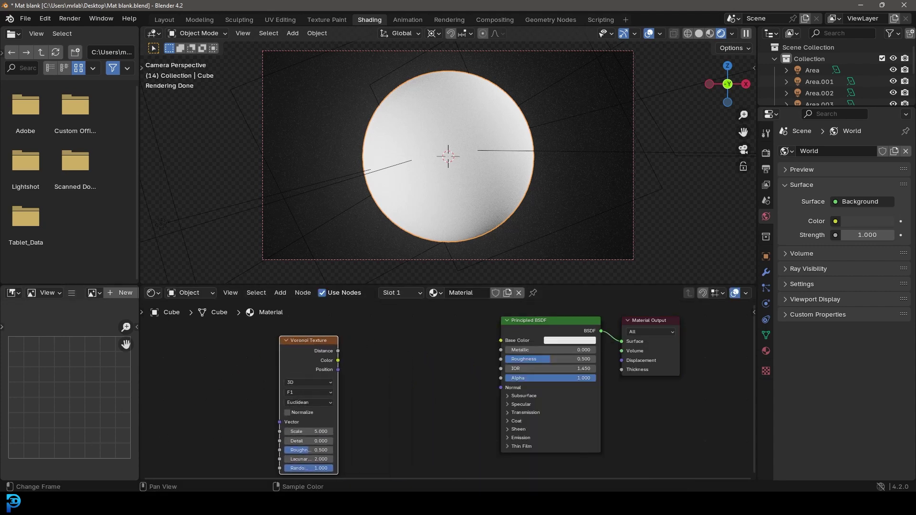
# - Set the viewport shading to Solid and enlarge the shader editor area
pyautogui.press('z')
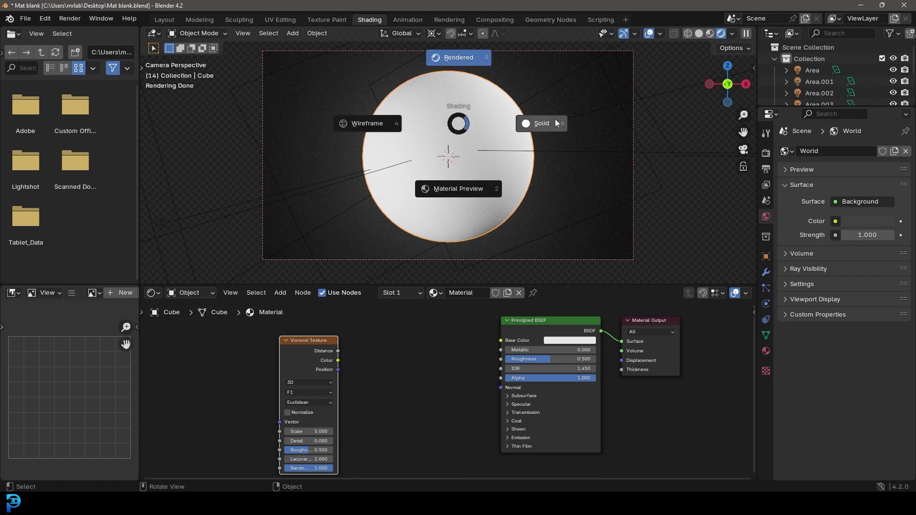
pyautogui.click(555, 124)
pyautogui.moveTo(253, 420); pyautogui.dragTo(276, 406, button='middle')
pyautogui.moveTo(278, 285); pyautogui.dragTo(279, 180)
pyautogui.scroll(2, 397, 329)
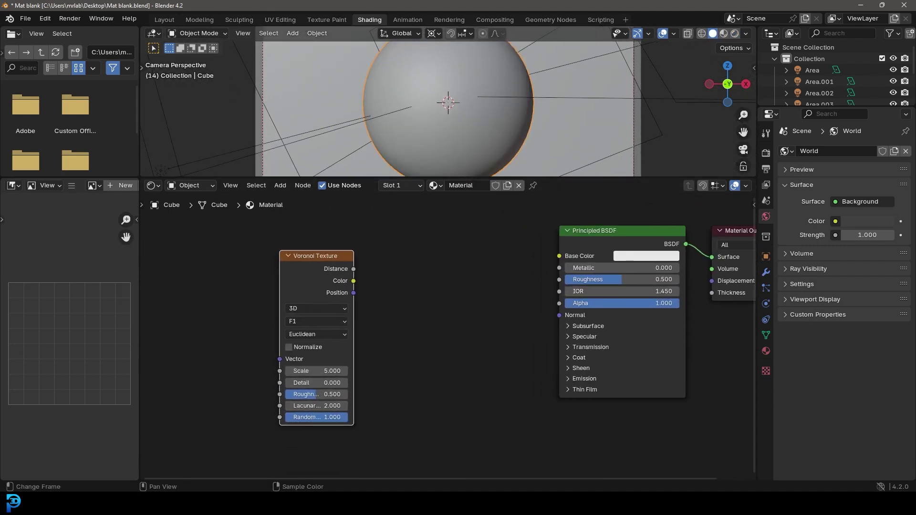
# - Feed the Voronoi Texture's Vector input from a new color Mix node with its blending mode set to Mix
pyautogui.moveTo(403, 337); pyautogui.dragTo(493, 344, button='middle')
pyautogui.moveTo(369, 366); pyautogui.dragTo(318, 288)
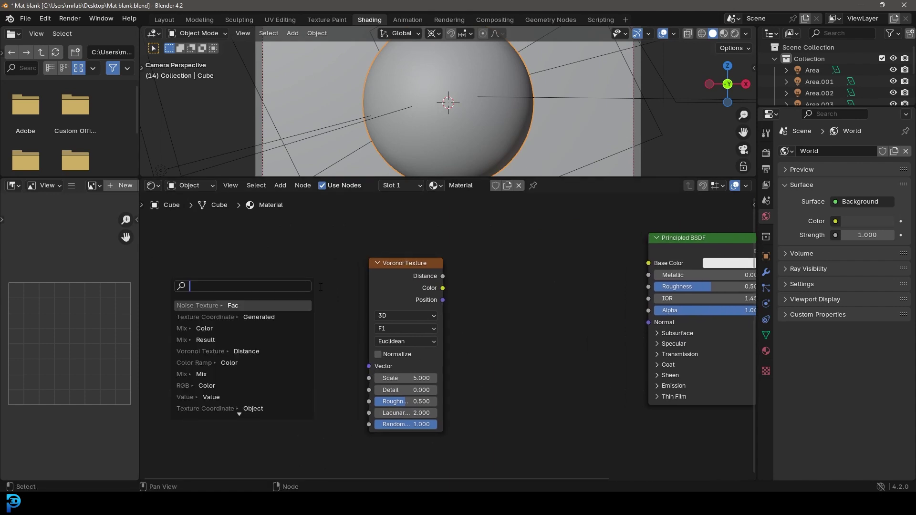
pyautogui.write('mix col')
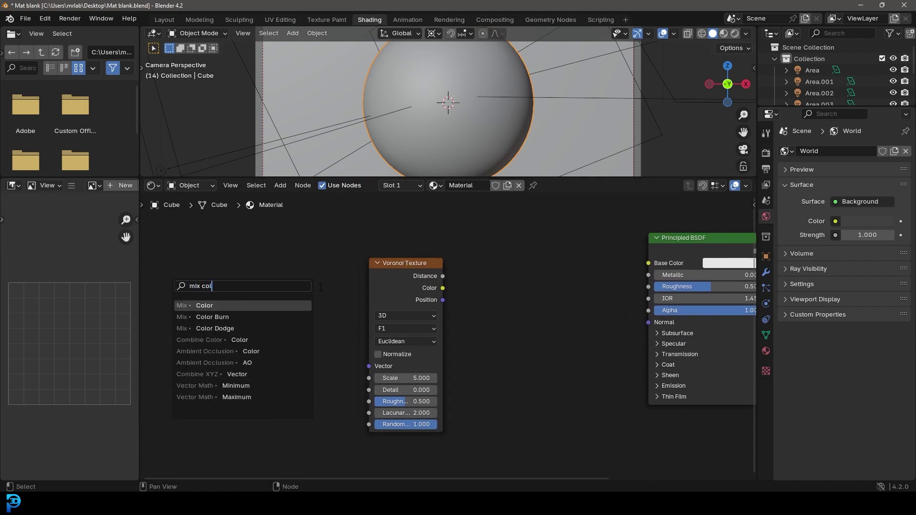
pyautogui.click(204, 305)
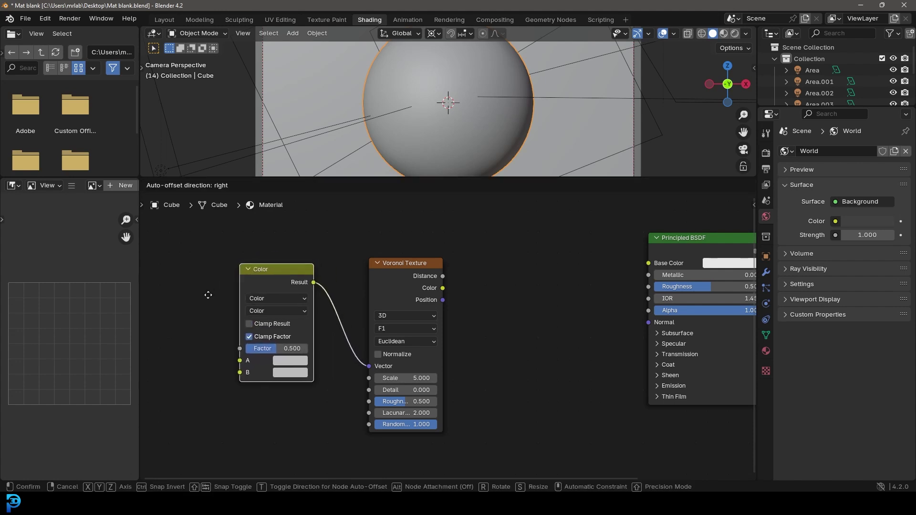
pyautogui.click(222, 298)
pyautogui.click(261, 312)
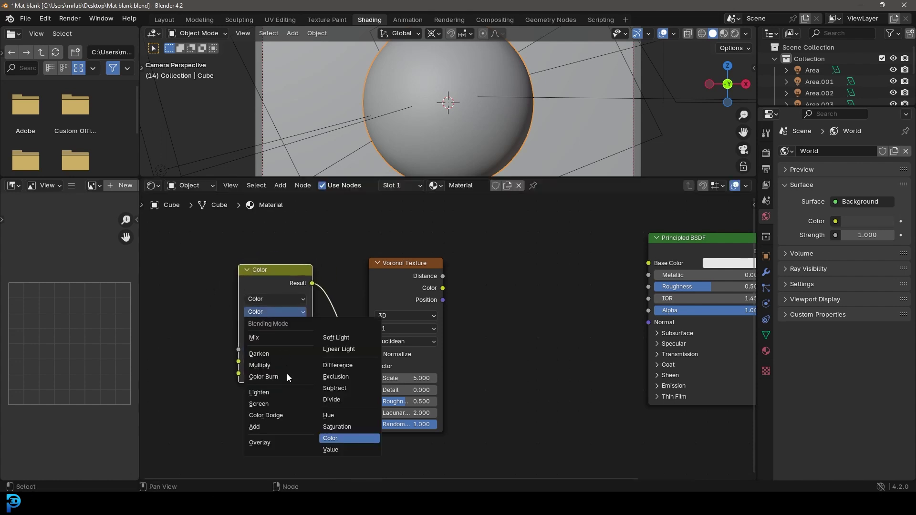
pyautogui.click(271, 337)
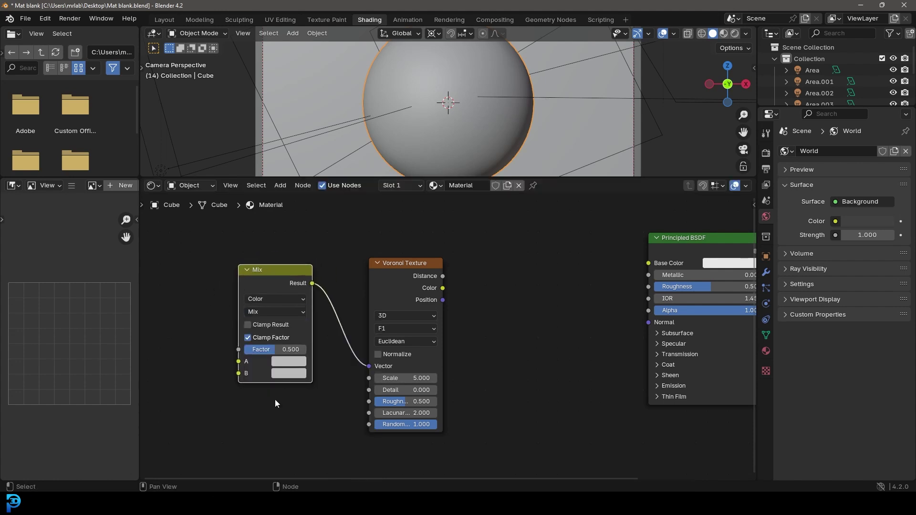
# - Add a Texture Coordinate node, connect its Generated output to the Mix node's A input, and space it away from the Mix node
pyautogui.moveTo(270, 402); pyautogui.dragTo(361, 396, button='middle')
pyautogui.hotkey('shift', 'a')
pyautogui.click(279, 289)
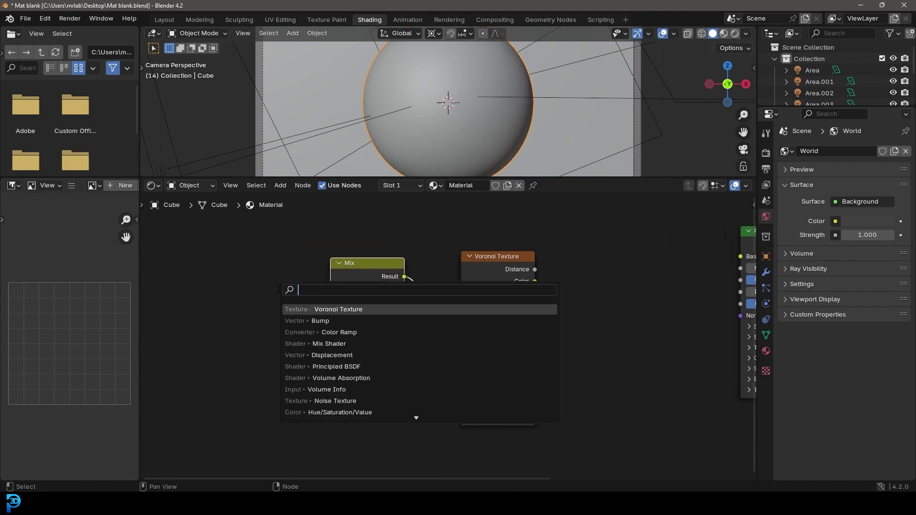
pyautogui.write('texture')
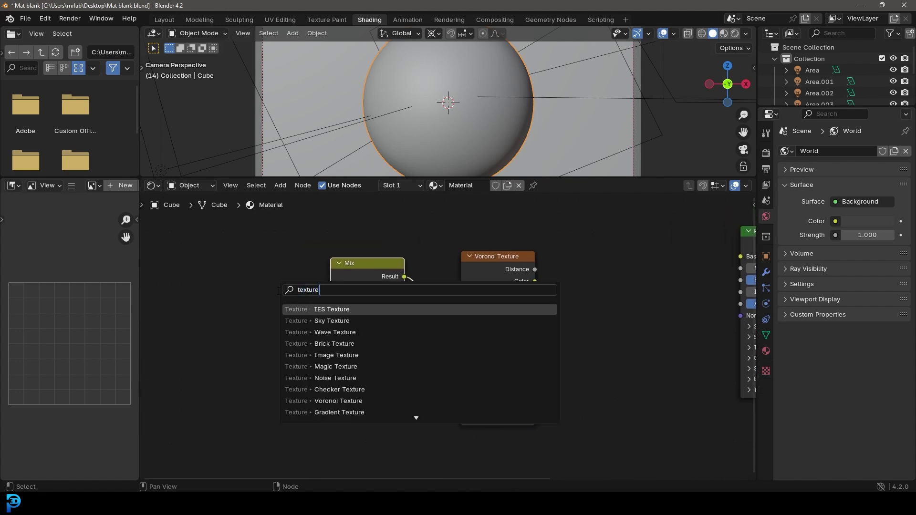
pyautogui.write(' co')
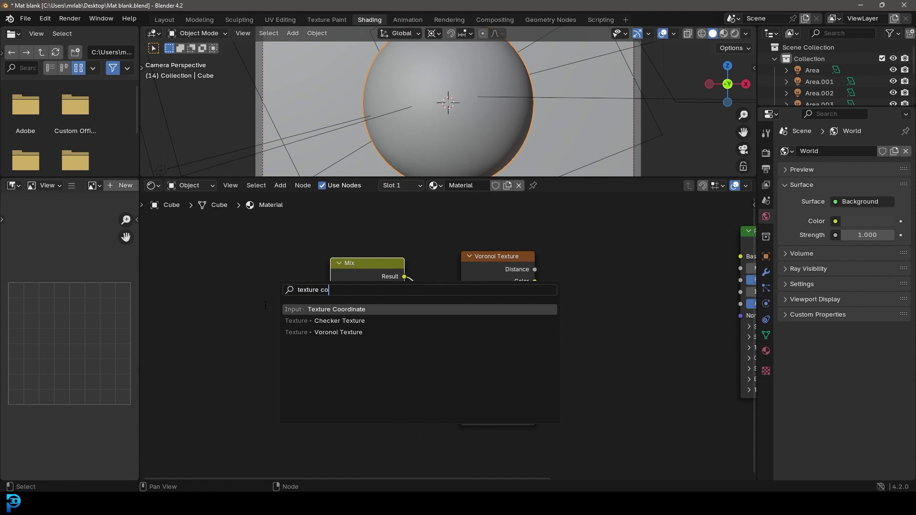
pyautogui.press('Return')
pyautogui.click(200, 292)
pyautogui.moveTo(258, 299); pyautogui.dragTo(331, 354)
pyautogui.moveTo(332, 360); pyautogui.dragTo(459, 338, button='middle')
pyautogui.moveTo(347, 284); pyautogui.dragTo(280, 271)
# - Add a Noise Texture node and connect the Texture Coordinate's Generated output to its Vector input
pyautogui.hotkey('shift', 'a')
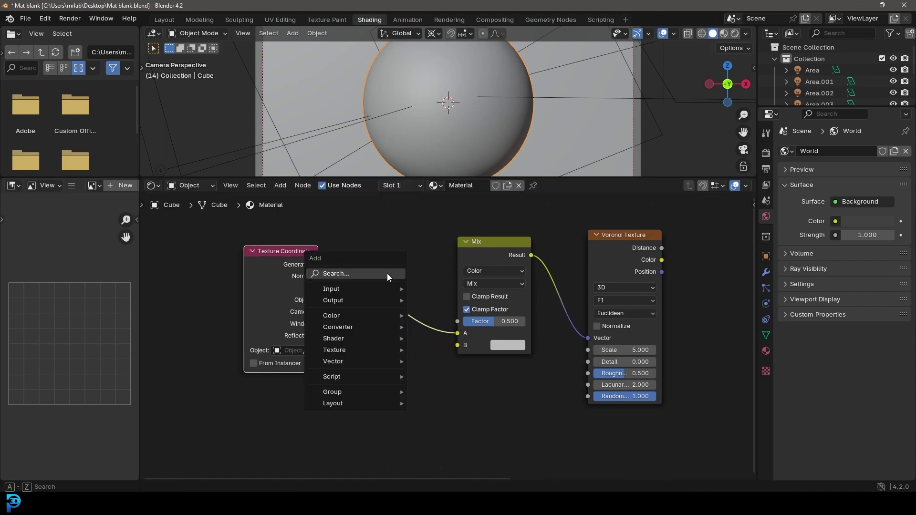
pyautogui.click(388, 274)
pyautogui.write('nois')
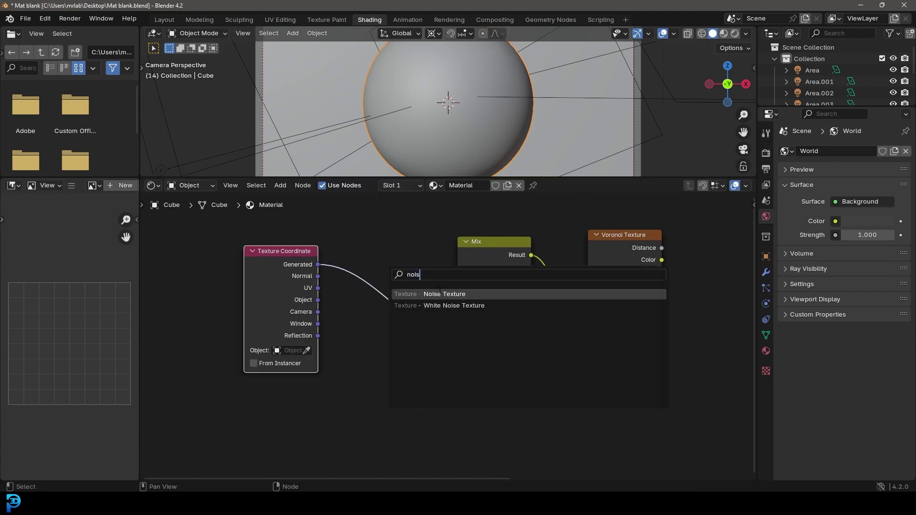
pyautogui.click(440, 291)
pyautogui.click(352, 331)
pyautogui.moveTo(318, 265); pyautogui.dragTo(352, 412)
# - Connect the Noise Texture's Fac output to the Mix node's B input
pyautogui.moveTo(377, 344); pyautogui.dragTo(305, 276, button='middle')
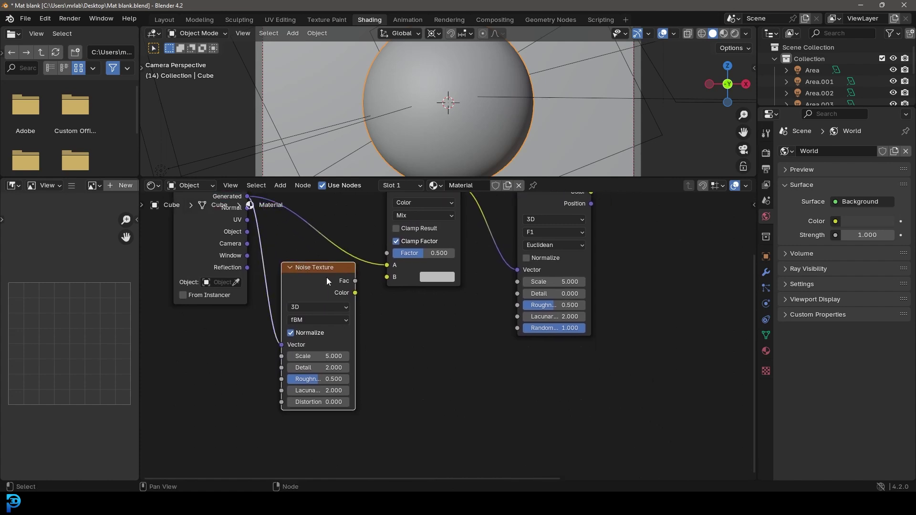
pyautogui.moveTo(326, 281); pyautogui.dragTo(387, 278)
pyautogui.moveTo(400, 276); pyautogui.dragTo(405, 310, button='middle')
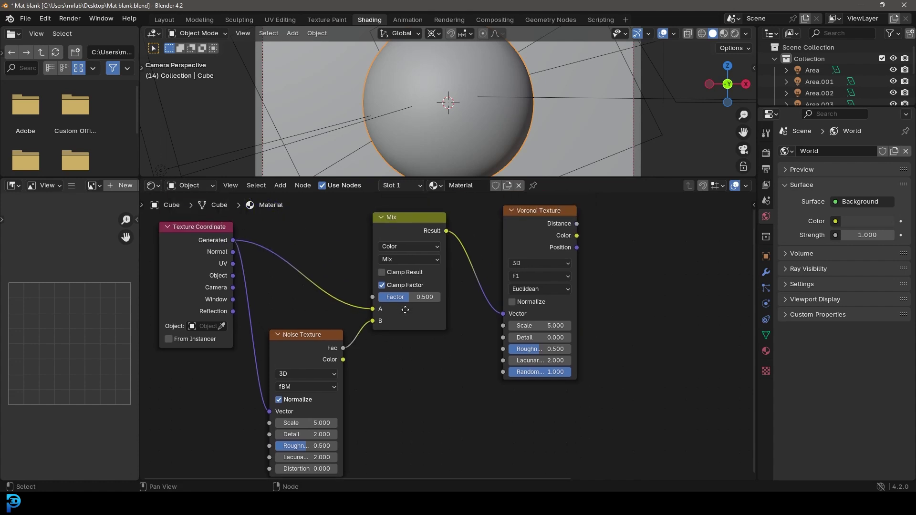
# - Set the Mix node's Factor to 0.2
pyautogui.click(411, 295)
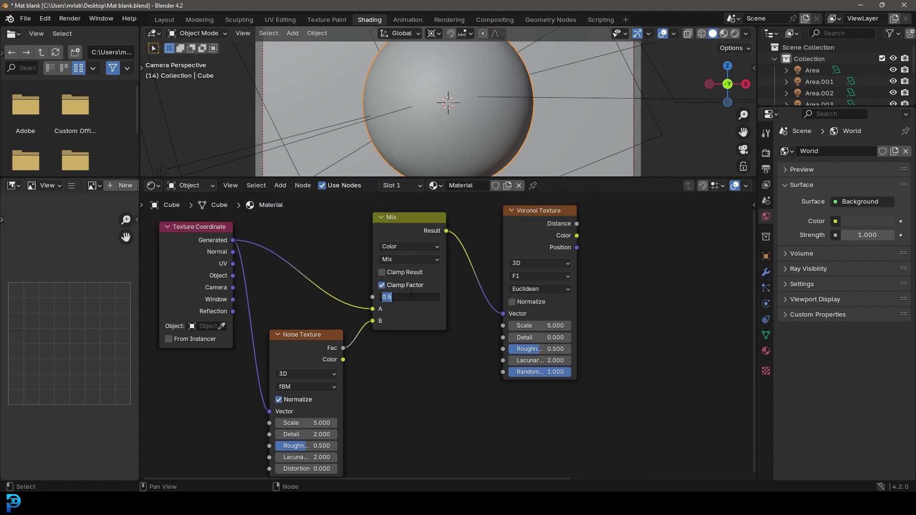
pyautogui.write('0.2')
pyautogui.press('Return')
# - Nudge the Voronoi Texture node closer to the Mix node and set it to 4D with Distance to Edge as its feature output
pyautogui.moveTo(403, 360); pyautogui.dragTo(320, 373, button='middle')
pyautogui.moveTo(450, 265); pyautogui.dragTo(438, 264)
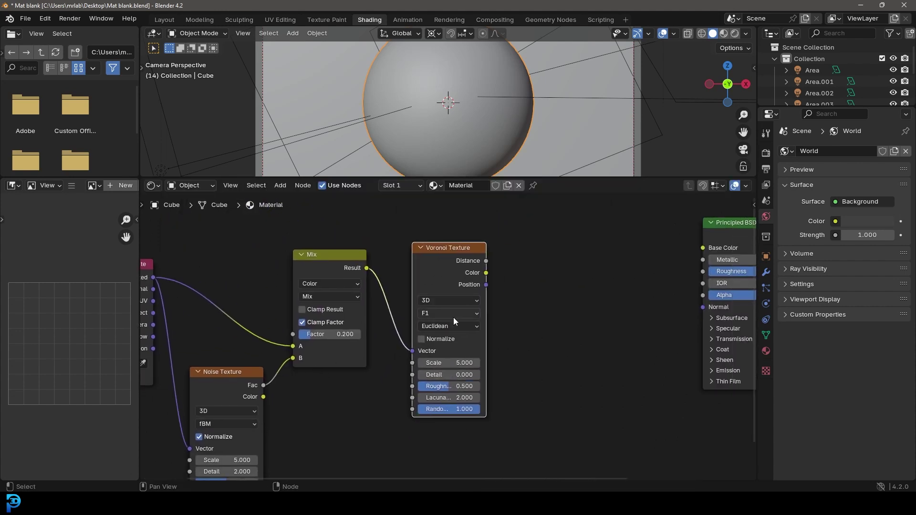
pyautogui.click(441, 313)
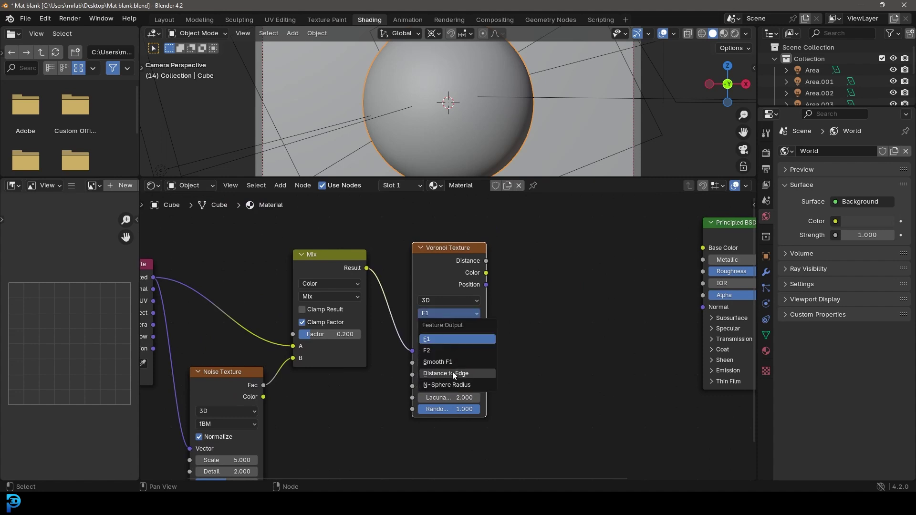
pyautogui.click(465, 377)
pyautogui.scroll(2, 447, 324)
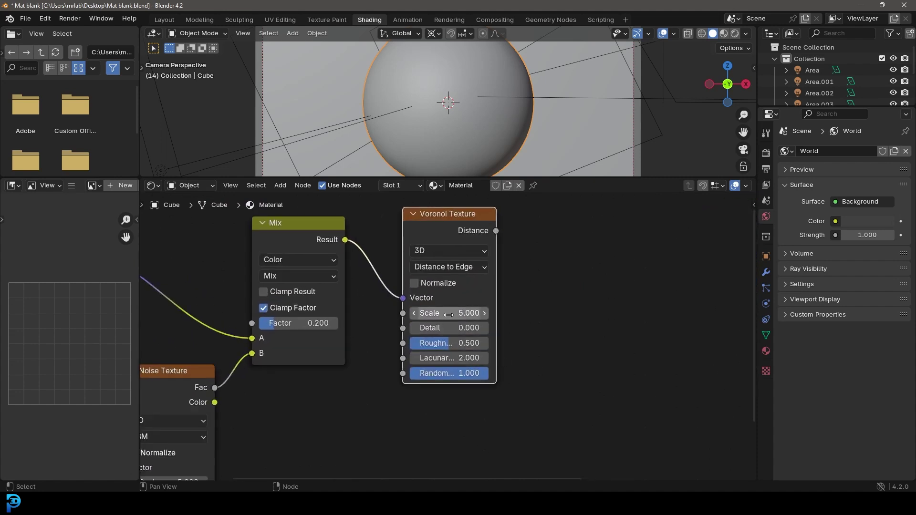
pyautogui.click(446, 249)
pyautogui.click(439, 325)
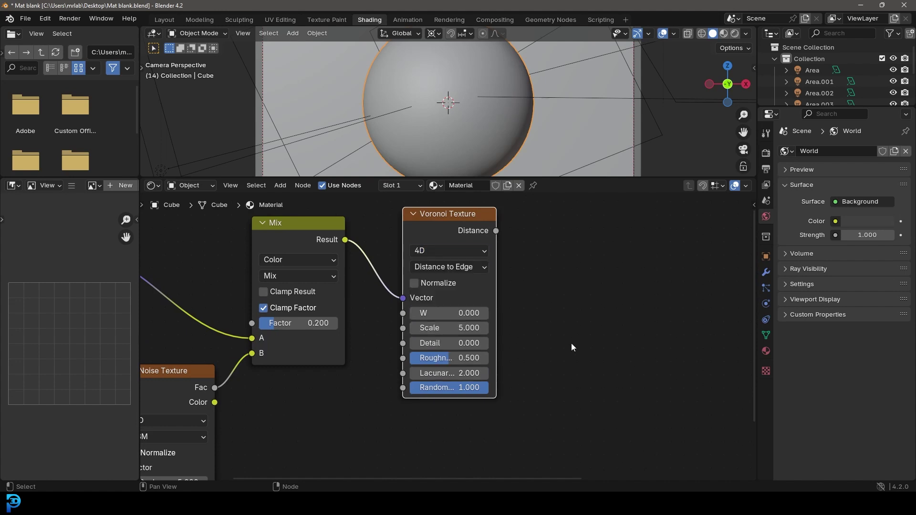
# - Set the Voronoi Texture's Scale to 12, Detail to 10 and Roughness to 0.4
pyautogui.click(435, 328)
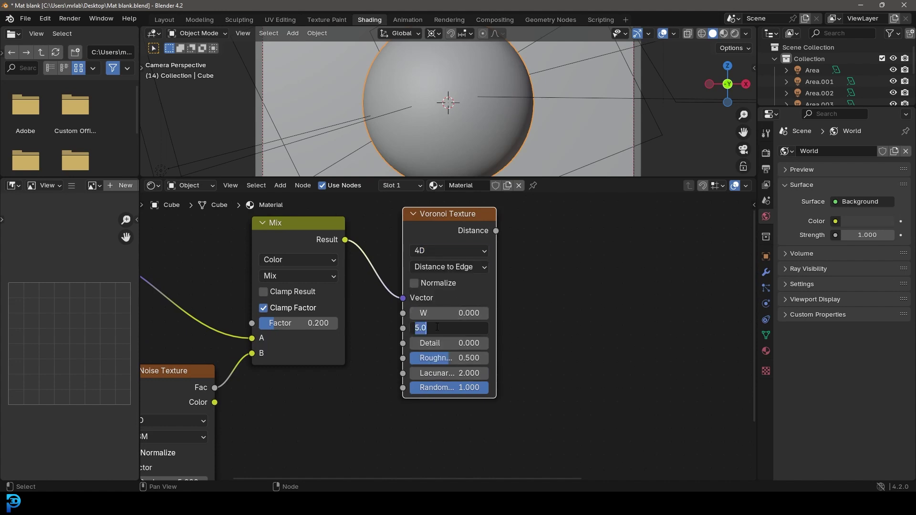
pyautogui.write('12')
pyautogui.press('Return')
pyautogui.click(453, 343)
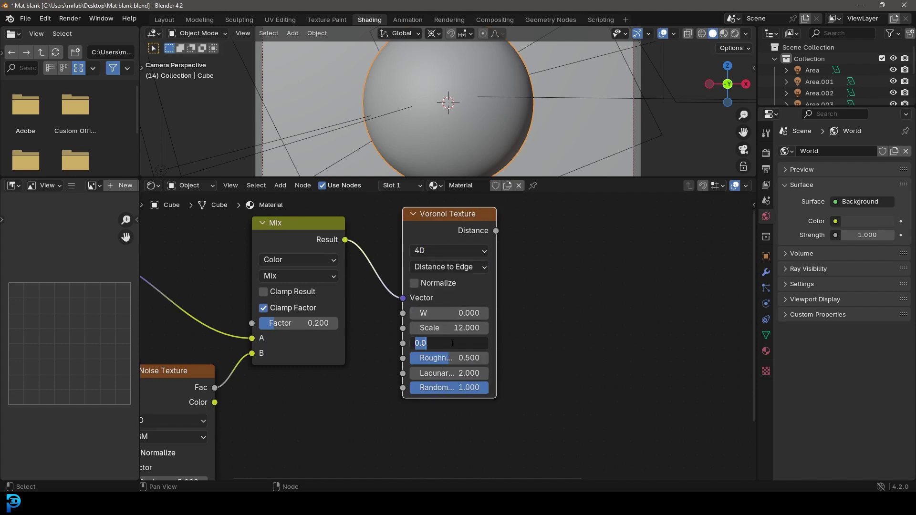
pyautogui.write('10')
pyautogui.press('Return')
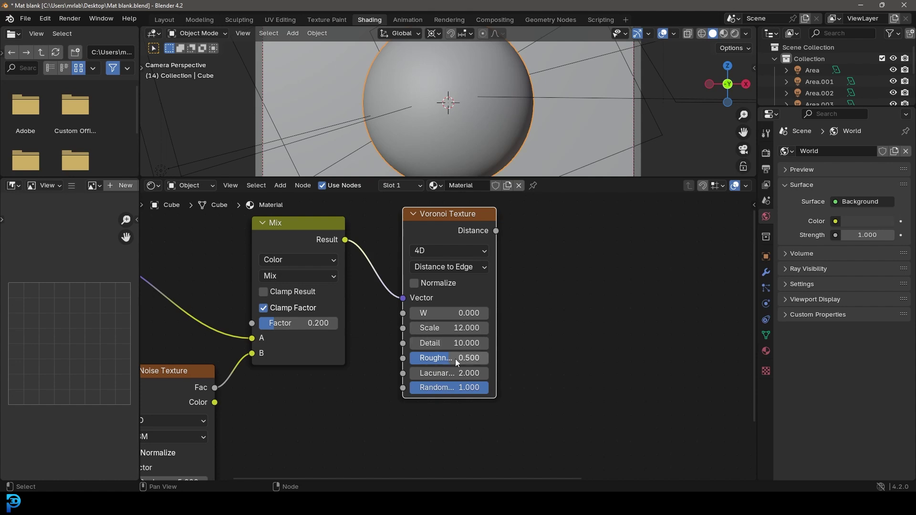
pyautogui.click(455, 358)
pyautogui.write('0.4')
pyautogui.press('Return')
# - Set the Noise Texture's Scale to 6 and Detail to 10
pyautogui.scroll(-2, 446, 326)
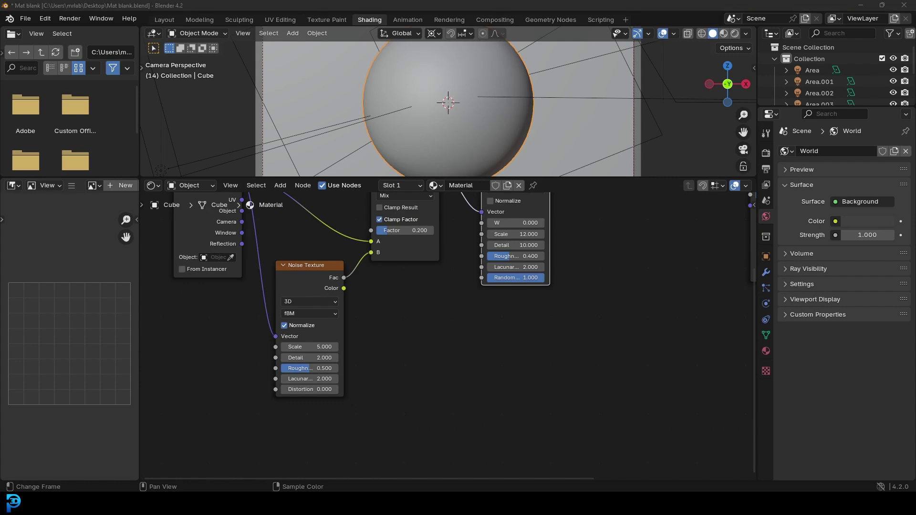
pyautogui.click(312, 347)
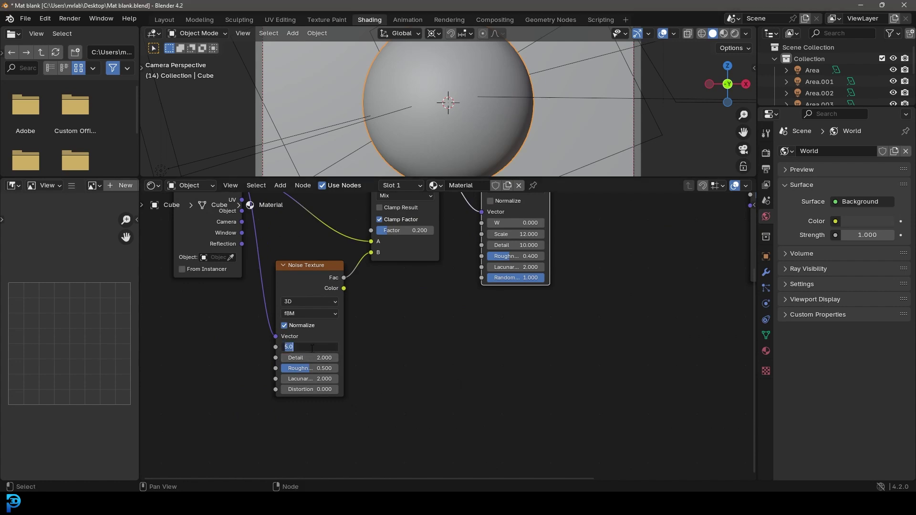
pyautogui.write('6')
pyautogui.press('Return')
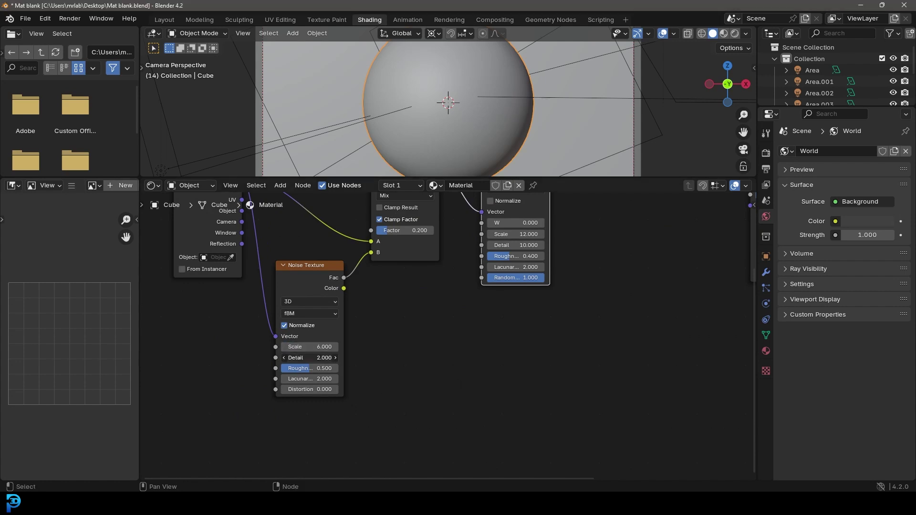
pyautogui.click(310, 358)
pyautogui.write('10')
# - Add a Color Ramp node after the Voronoi Texture and connect the Voronoi's Distance output to its Fac input
pyautogui.moveTo(573, 205); pyautogui.dragTo(413, 325, button='middle')
pyautogui.scroll(3, 413, 325)
pyautogui.hotkey('shift', 'a')
pyautogui.click(406, 280)
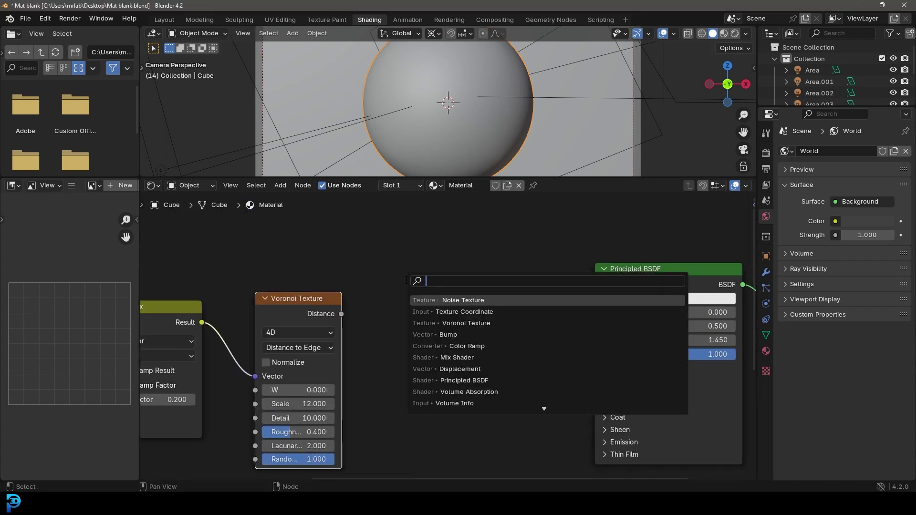
pyautogui.write('color ramp')
pyautogui.press('Return')
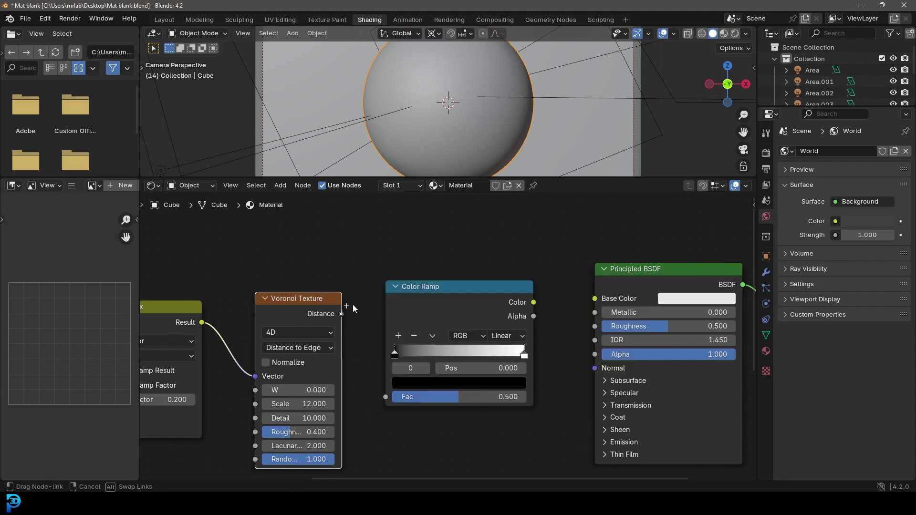
pyautogui.moveTo(353, 309); pyautogui.dragTo(386, 396)
# - Change the Color Ramp's black stop to dark grey and move its white stop to position 0.023
pyautogui.scroll(3, 402, 319)
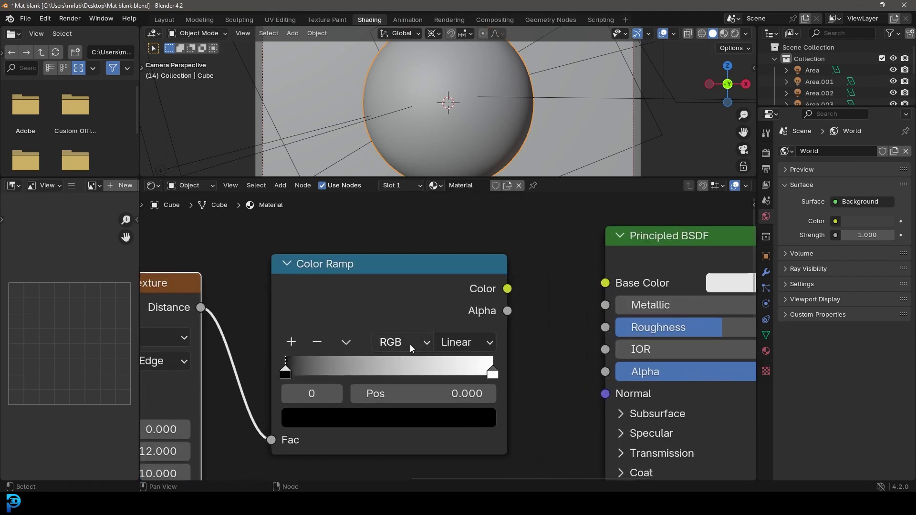
pyautogui.click(323, 427)
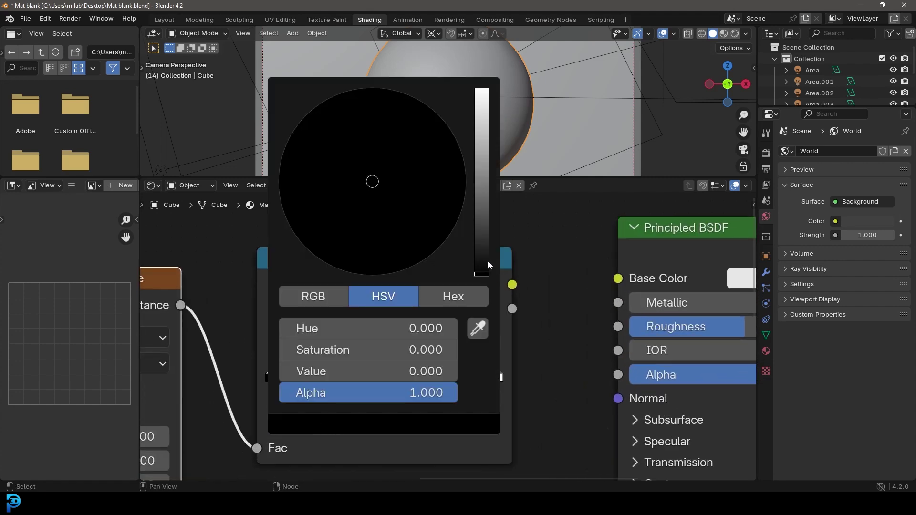
pyautogui.moveTo(487, 262); pyautogui.dragTo(480, 252)
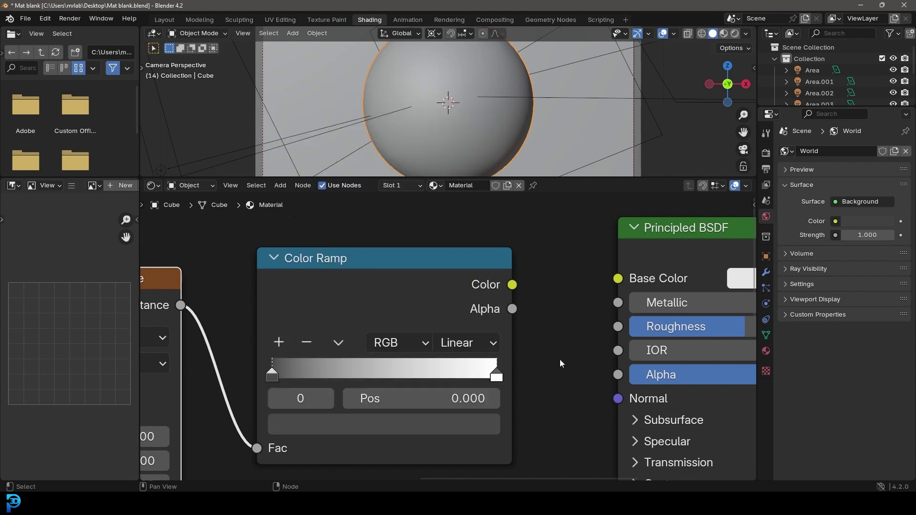
pyautogui.moveTo(540, 377); pyautogui.dragTo(302, 377)
pyautogui.scroll(-3, 456, 267)
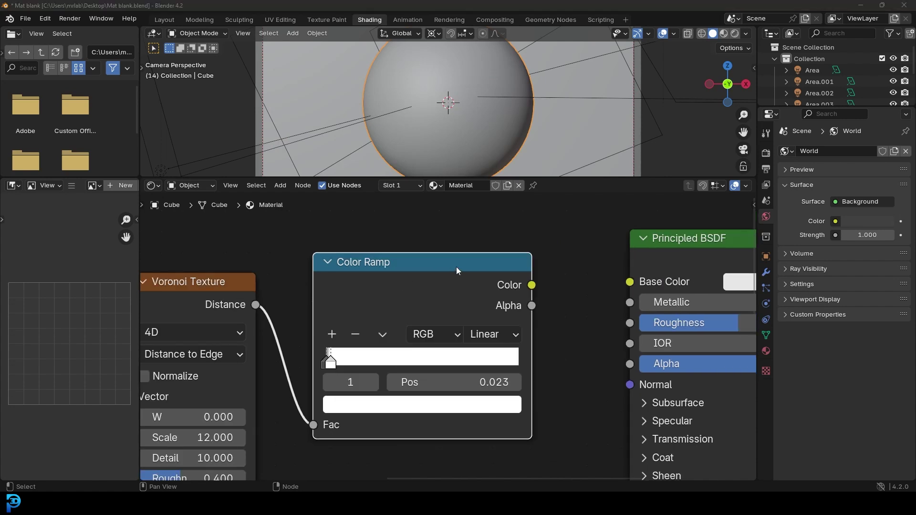
# - Connect the Color Ramp's Color output to the Principled BSDF's Base Color, check the cracks in Rendered shading, and return to Solid shading
pyautogui.moveTo(495, 275); pyautogui.dragTo(430, 316, button='middle')
pyautogui.moveTo(435, 309); pyautogui.dragTo(513, 307)
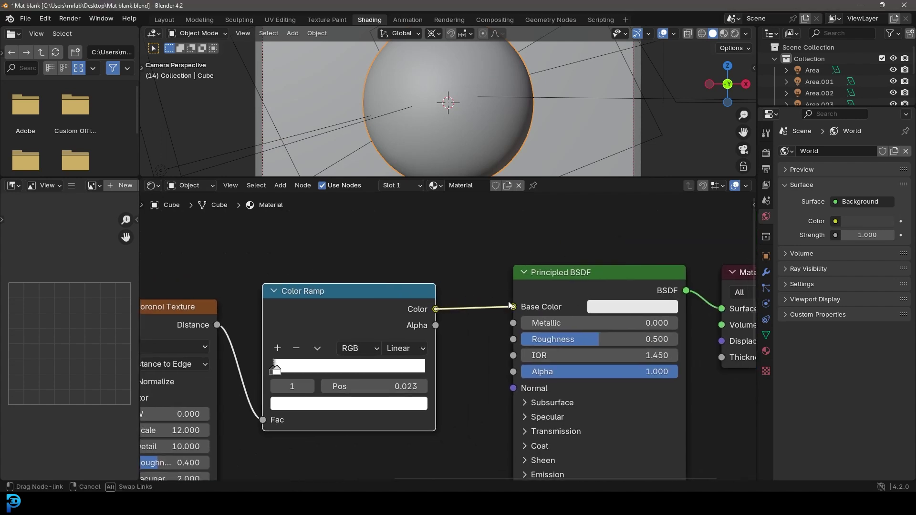
pyautogui.press('z')
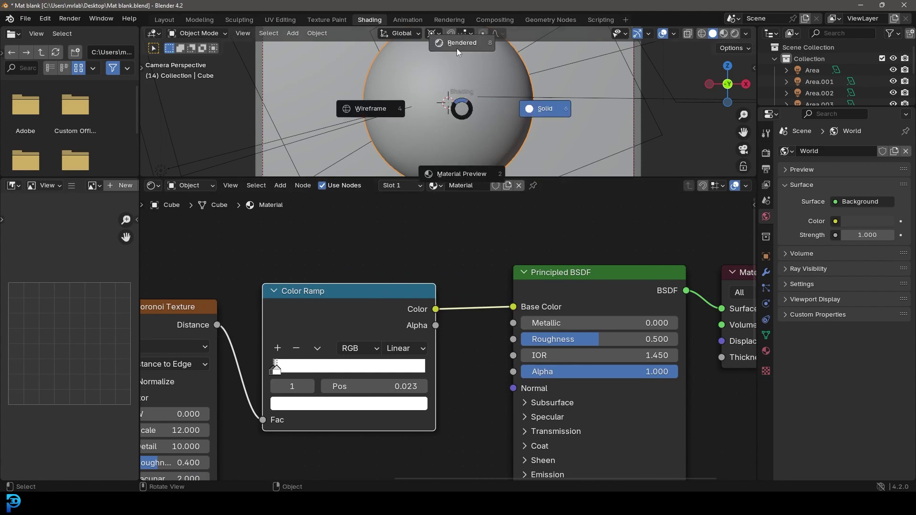
pyautogui.click(457, 48)
pyautogui.scroll(3, 483, 98)
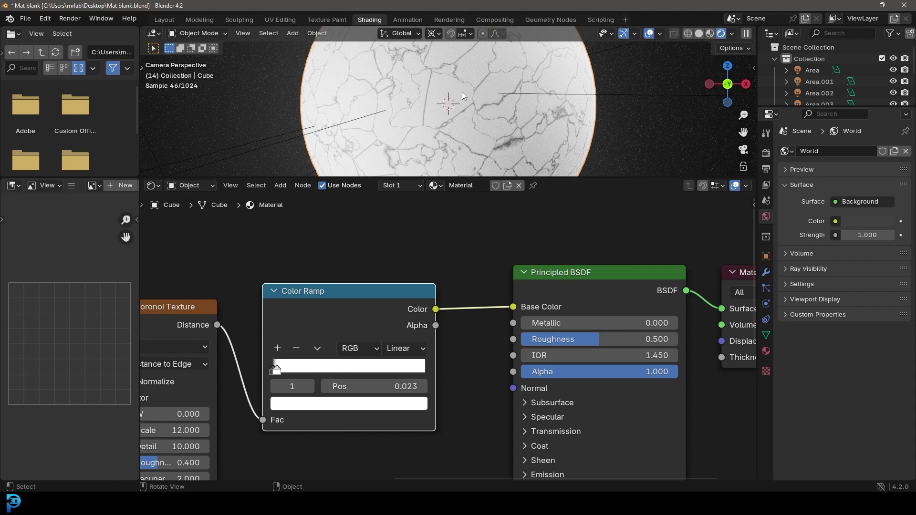
pyautogui.press('z')
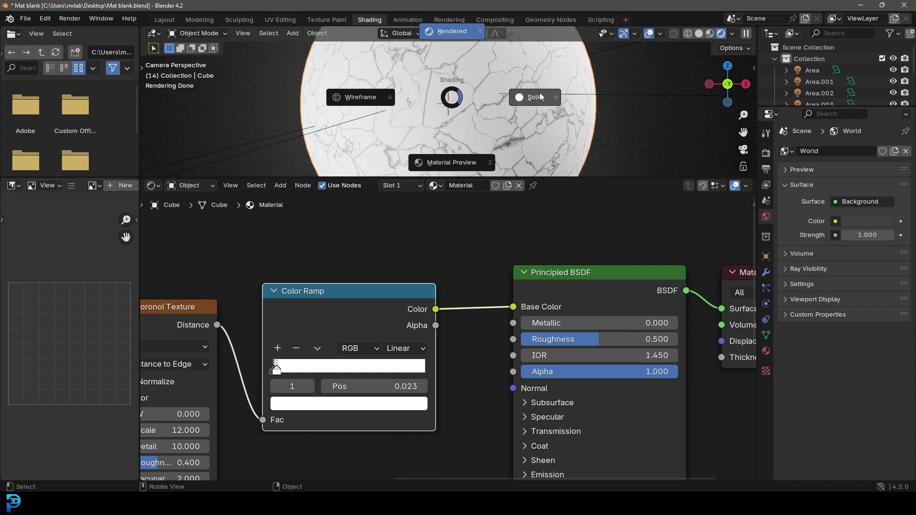
pyautogui.click(540, 94)
# - Move the Material Output node farther from the Principled BSDF and disconnect the Color Ramp from the Base Color
pyautogui.scroll(-6, 487, 308)
pyautogui.moveTo(489, 307); pyautogui.dragTo(304, 303, button='middle')
pyautogui.moveTo(464, 300); pyautogui.dragTo(584, 296)
pyautogui.moveTo(291, 316); pyautogui.dragTo(466, 279, button='middle')
pyautogui.scroll(1, 466, 279)
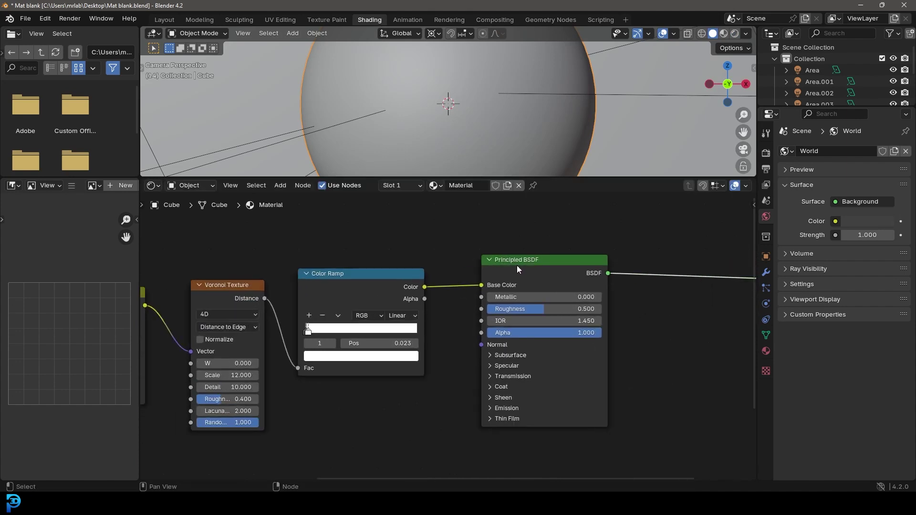
pyautogui.moveTo(517, 265); pyautogui.dragTo(480, 280)
pyautogui.moveTo(480, 279); pyautogui.dragTo(334, 255, button='middle')
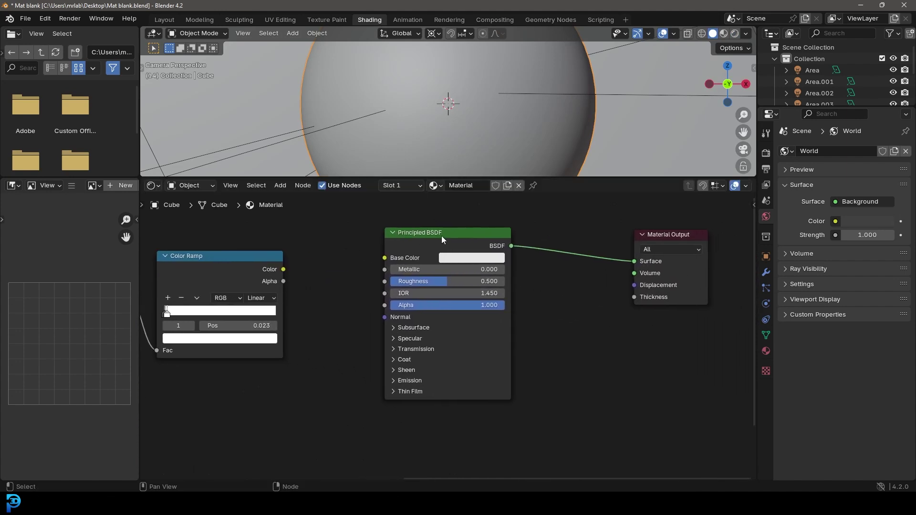
# - Duplicate the Principled BSDF node and place the copy directly below the original
pyautogui.click(440, 238)
pyautogui.moveTo(438, 237); pyautogui.dragTo(439, 227, button='middle')
pyautogui.hotkey('shift', 'd')
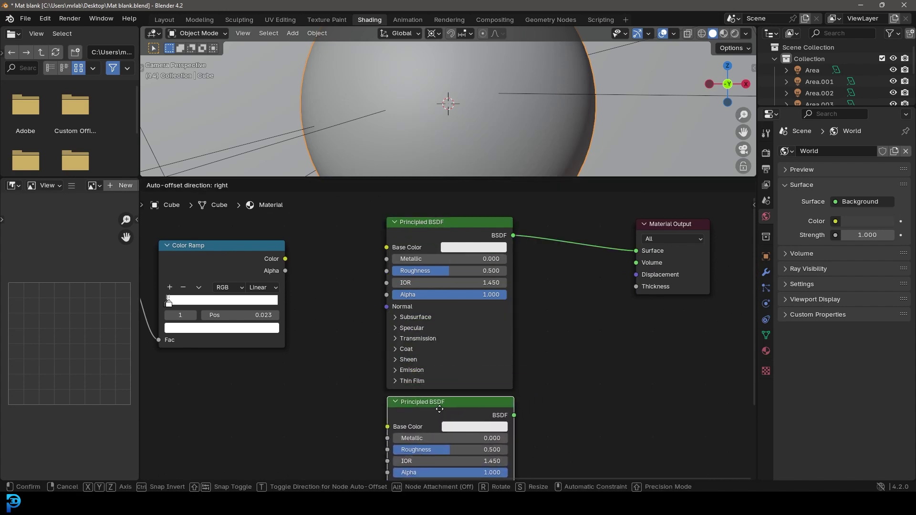
pyautogui.moveTo(533, 362); pyautogui.dragTo(491, 340, button='middle')
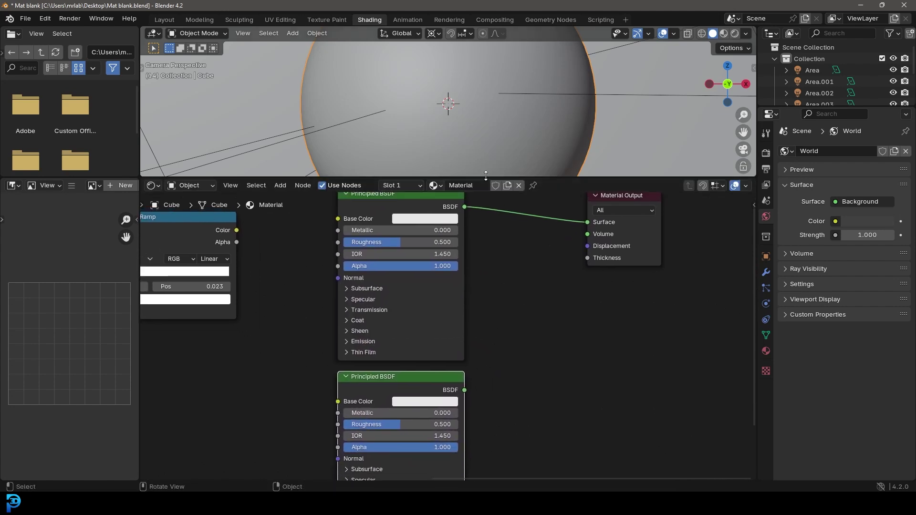
# - Enlarge the node editor, add a Mix Shader node, and feed its two Shader inputs from the upper and lower Principled BSDFs
pyautogui.moveTo(494, 178); pyautogui.dragTo(495, 132)
pyautogui.moveTo(524, 233); pyautogui.dragTo(522, 270, button='middle')
pyautogui.hotkey('shift', 'a')
pyautogui.click(523, 269)
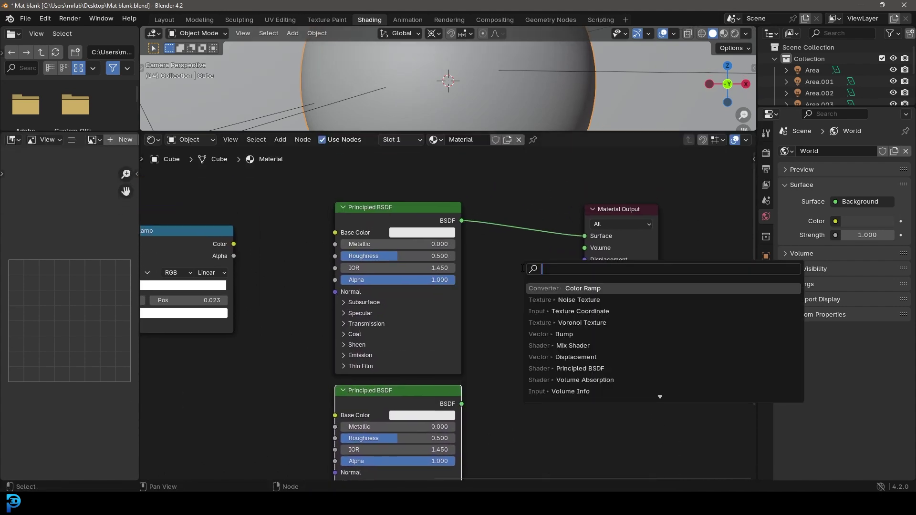
pyautogui.write('mix')
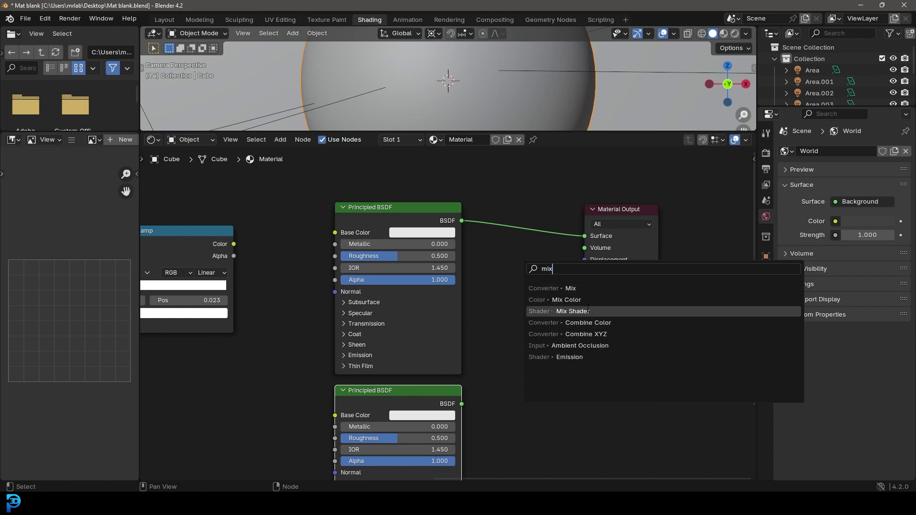
pyautogui.click(578, 312)
pyautogui.click(509, 294)
pyautogui.moveTo(460, 222); pyautogui.dragTo(510, 347)
pyautogui.moveTo(463, 405); pyautogui.dragTo(512, 353)
# - Move the Material Output node farther away and connect the Mix Shader's output to its Surface input
pyautogui.moveTo(611, 225); pyautogui.dragTo(477, 234, button='middle')
pyautogui.moveTo(478, 220); pyautogui.dragTo(588, 222)
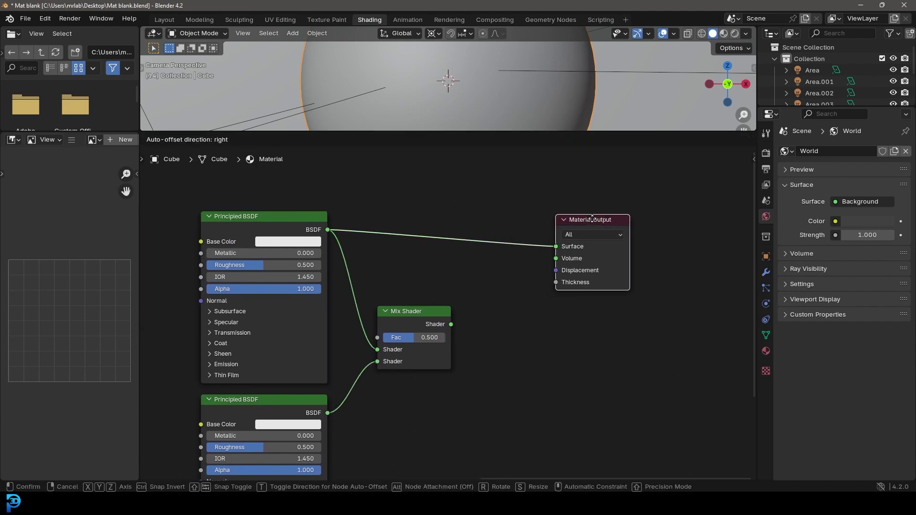
pyautogui.moveTo(451, 324); pyautogui.dragTo(562, 247)
pyautogui.moveTo(599, 223); pyautogui.dragTo(613, 232)
# - Connect the Color Ramp's Color output to the Mix Shader's Fac input and move the Mix Shader slightly upward
pyautogui.moveTo(537, 351); pyautogui.dragTo(568, 293, button='middle')
pyautogui.scroll(-1, 414, 305)
pyautogui.scroll(-5, 414, 305)
pyautogui.moveTo(296, 310); pyautogui.dragTo(430, 371, button='middle')
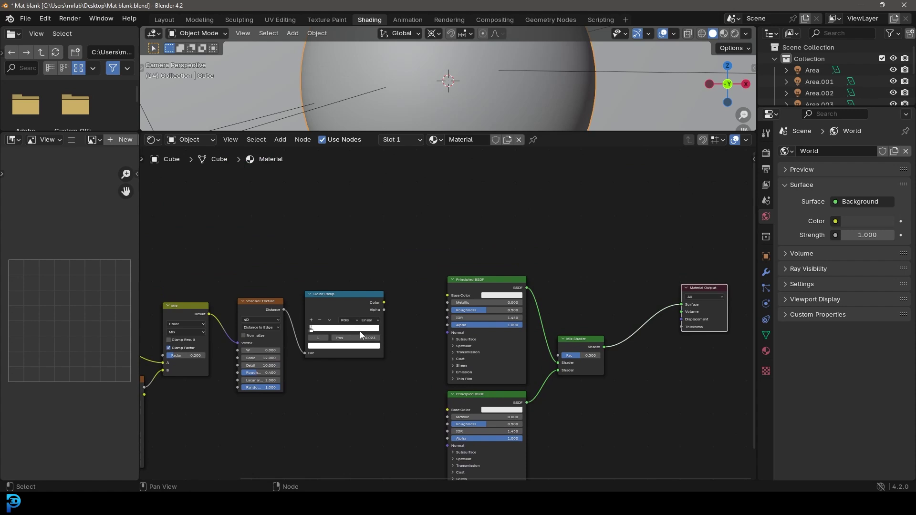
pyautogui.moveTo(386, 302); pyautogui.dragTo(558, 356)
pyautogui.click(577, 342)
# - Give the upper Principled BSDF a gold Base Color, a Metallic of 1.0 and a Roughness of about 0.229
pyautogui.scroll(2, 447, 315)
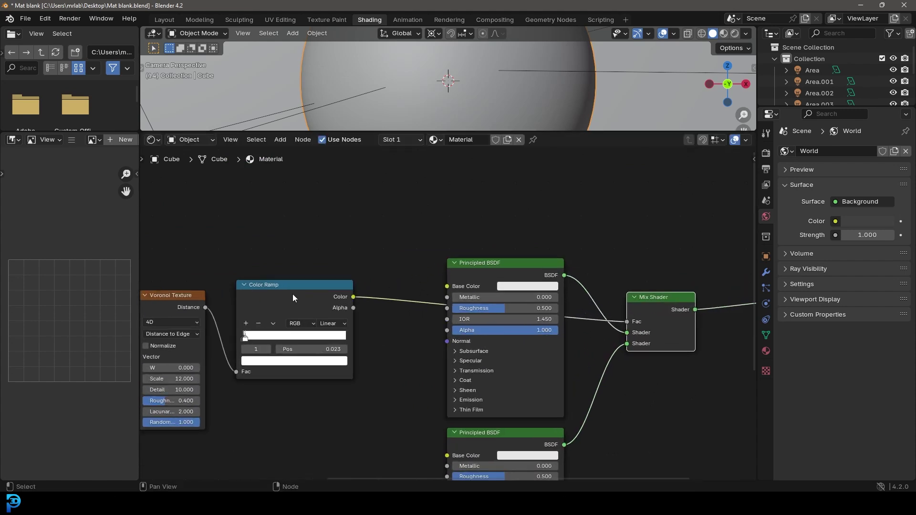
pyautogui.moveTo(279, 301); pyautogui.dragTo(354, 282, button='middle')
pyautogui.scroll(1, 355, 282)
pyautogui.moveTo(628, 267); pyautogui.dragTo(497, 281, button='middle')
pyautogui.scroll(1, 498, 280)
pyautogui.click(475, 284)
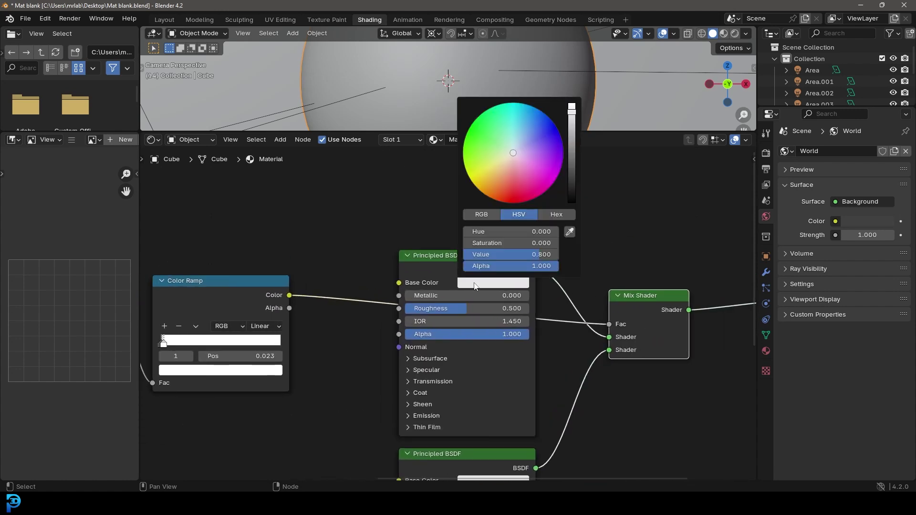
pyautogui.click(491, 177)
pyautogui.moveTo(430, 296); pyautogui.dragTo(530, 299)
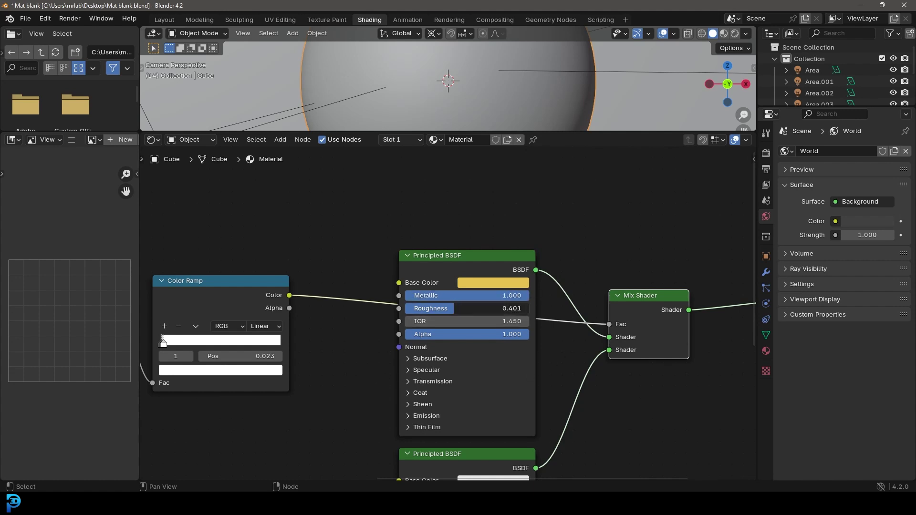
pyautogui.moveTo(454, 309); pyautogui.dragTo(434, 309)
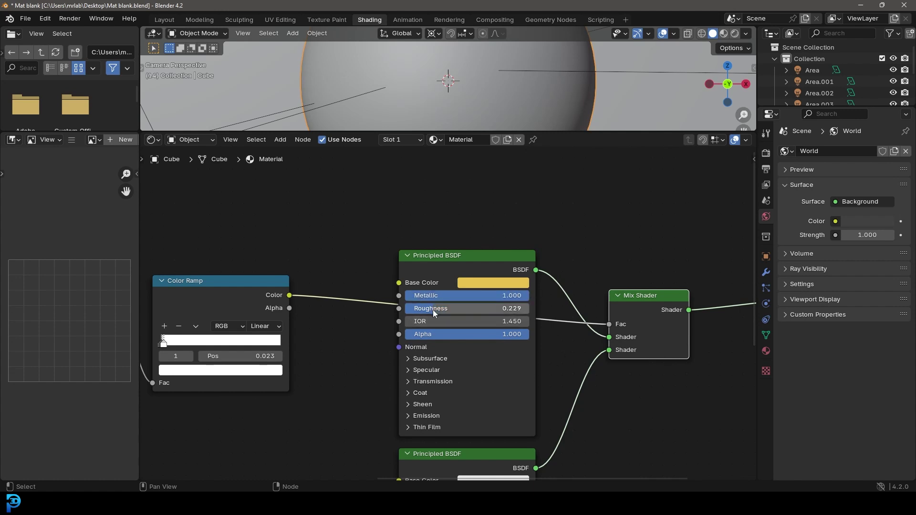
# - Set the lower Principled BSDF's Metallic to 1.0
pyautogui.scroll(-2, 358, 393)
pyautogui.moveTo(358, 394); pyautogui.dragTo(369, 281, button='middle')
pyautogui.scroll(1, 429, 303)
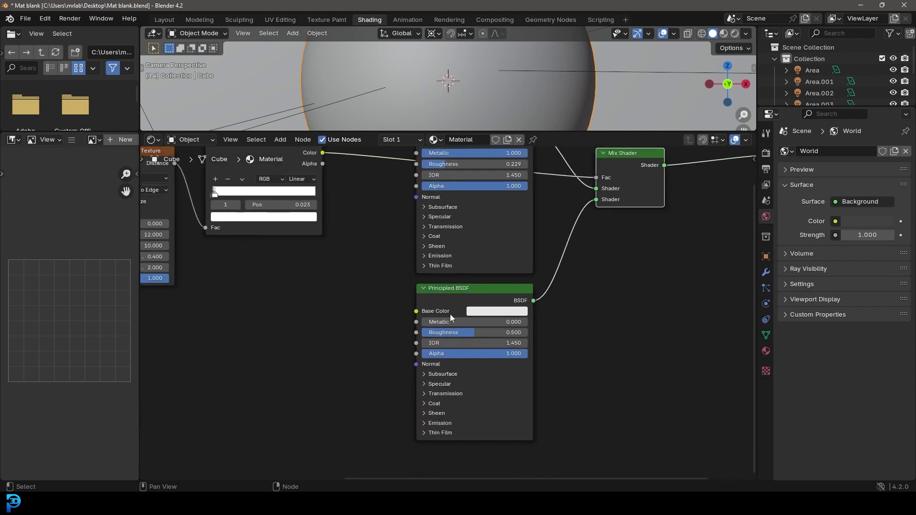
pyautogui.moveTo(432, 321); pyautogui.dragTo(525, 321)
pyautogui.moveTo(574, 366); pyautogui.dragTo(557, 342, button='middle')
pyautogui.scroll(1, 431, 312)
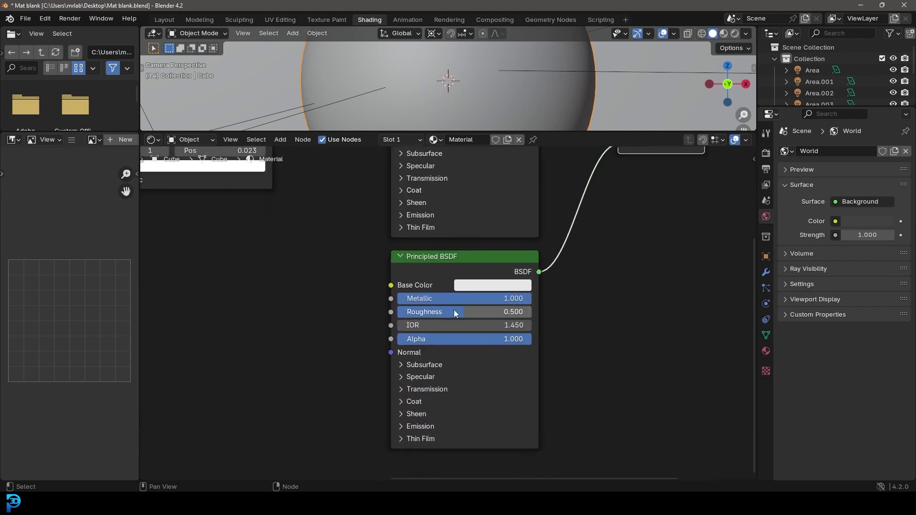
# - Set the lower Principled BSDF's Roughness to about 0.34
pyautogui.moveTo(457, 313); pyautogui.dragTo(437, 313)
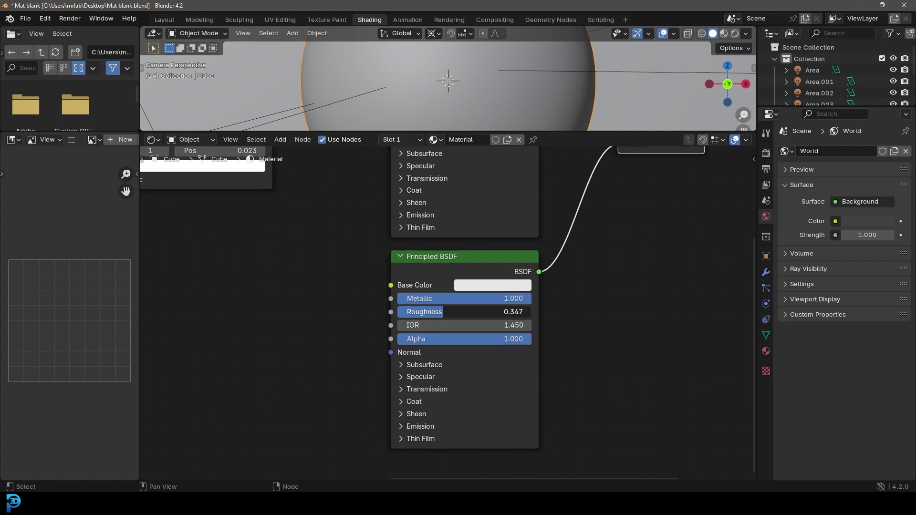
pyautogui.scroll(-2, 419, 360)
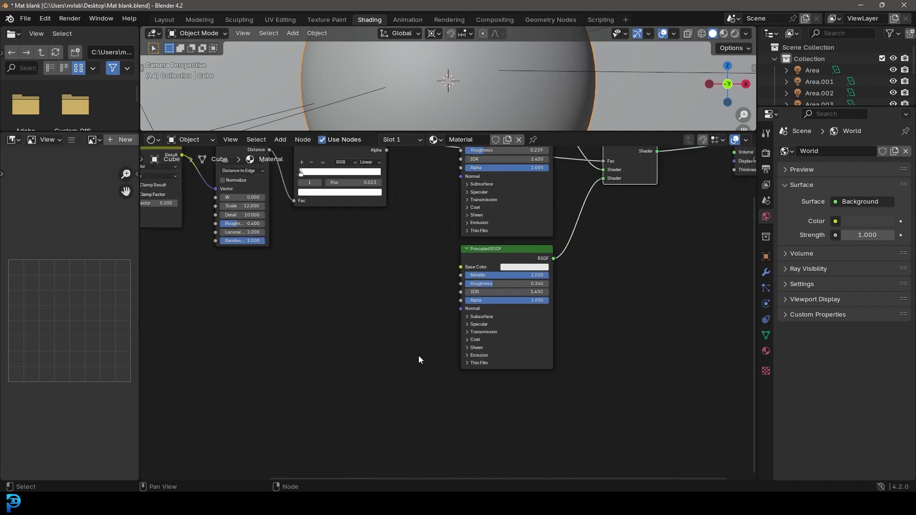
# - Add a Noise Texture before the lower Principled BSDF, connect its Color output to the shader's Base Color and reposition it slightly
pyautogui.scroll(1, 399, 337)
pyautogui.hotkey('shift', 'a')
pyautogui.write('noi')
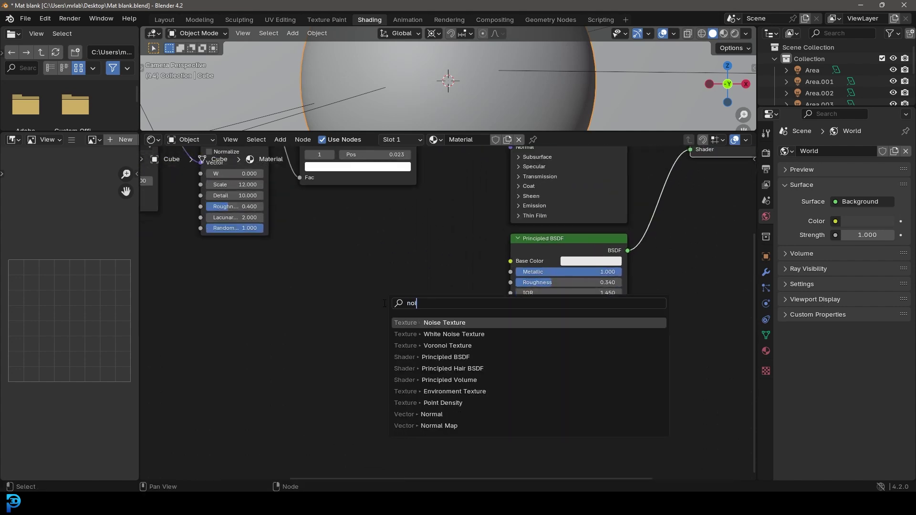
pyautogui.press('Return')
pyautogui.click(337, 334)
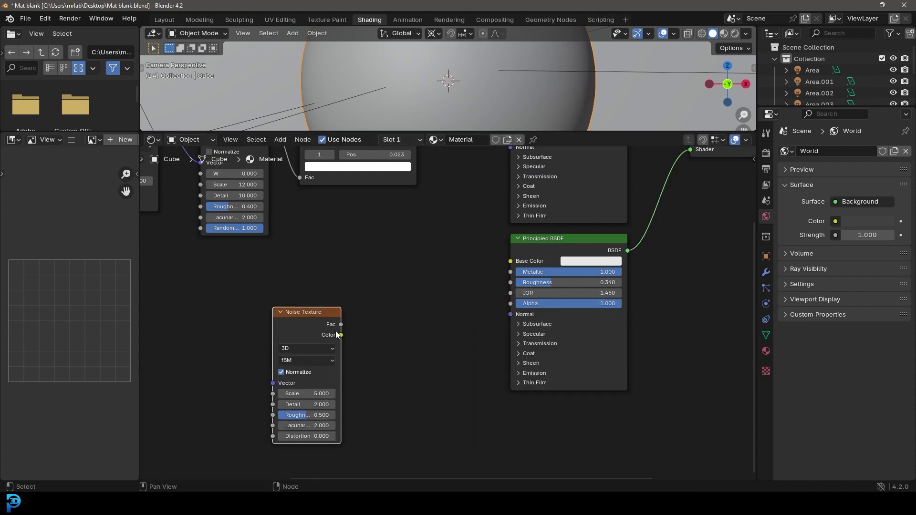
pyautogui.moveTo(342, 335); pyautogui.dragTo(511, 261)
pyautogui.scroll(1, 192, 243)
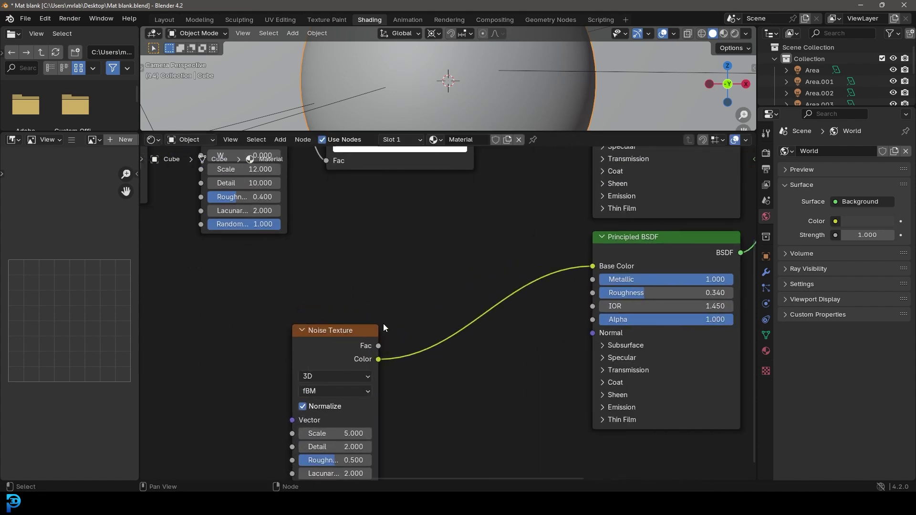
pyautogui.moveTo(330, 337); pyautogui.dragTo(302, 325)
pyautogui.hotkey('shift', 'a')
pyautogui.write('colo')
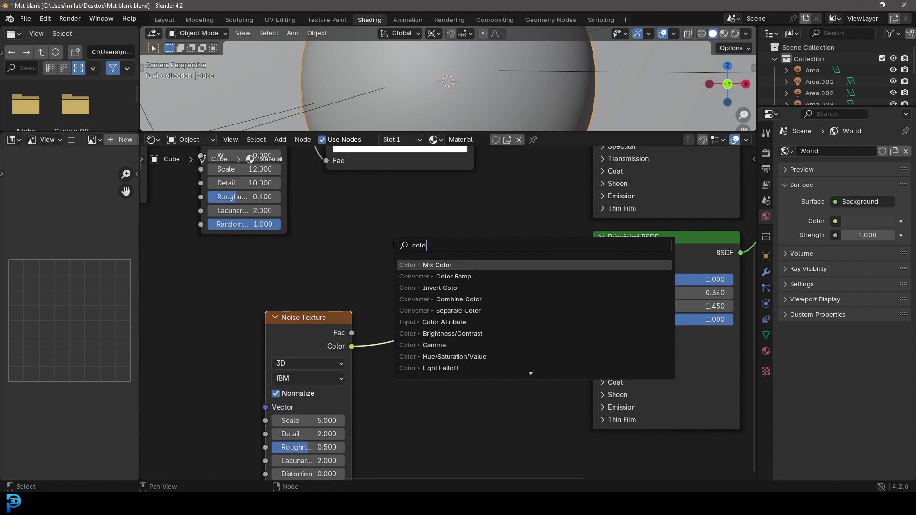
pyautogui.press('Return')
pyautogui.press('Escape')
# - Insert a Color Ramp between the new Noise Texture's Color output and the lower Principled BSDF's Base Color
pyautogui.hotkey('shift', 'a')
pyautogui.write('ra')
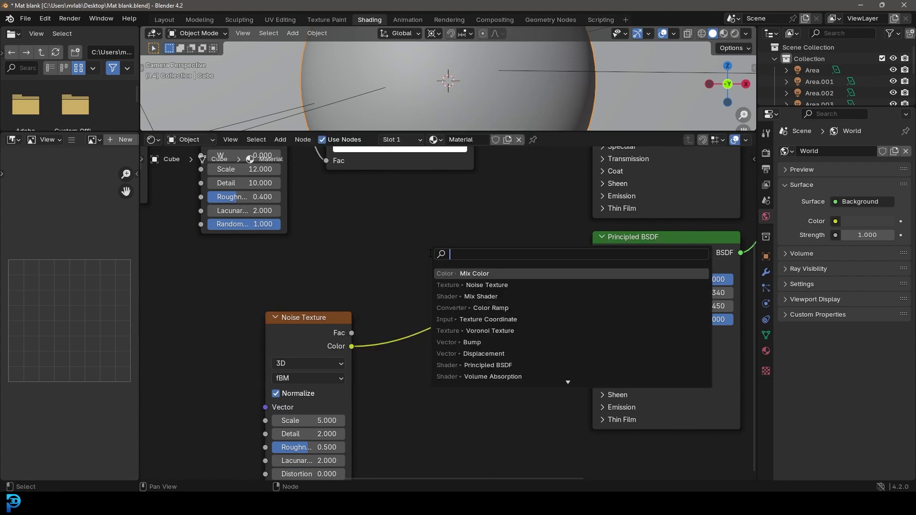
pyautogui.write('mp')
pyautogui.press('Return')
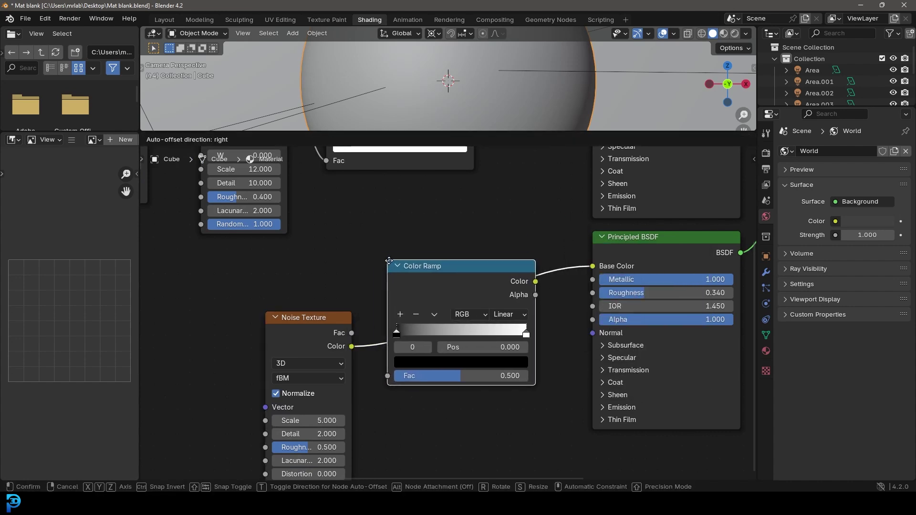
pyautogui.click(396, 265)
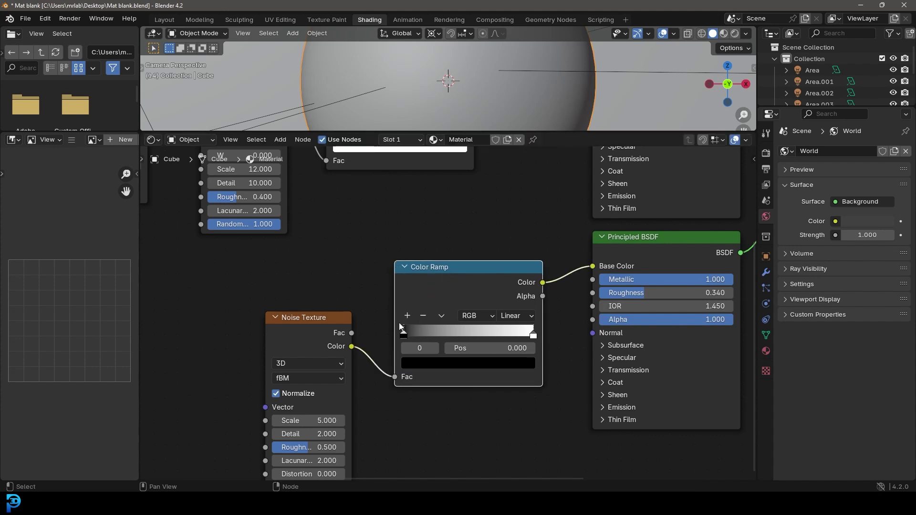
# - On the new Color Ramp, move the black stop to just short of the middle and the white stop to 0.966
pyautogui.moveTo(403, 332); pyautogui.dragTo(457, 333)
pyautogui.moveTo(533, 335); pyautogui.dragTo(529, 335)
pyautogui.moveTo(467, 396); pyautogui.dragTo(507, 323, button='middle')
pyautogui.scroll(1, 508, 323)
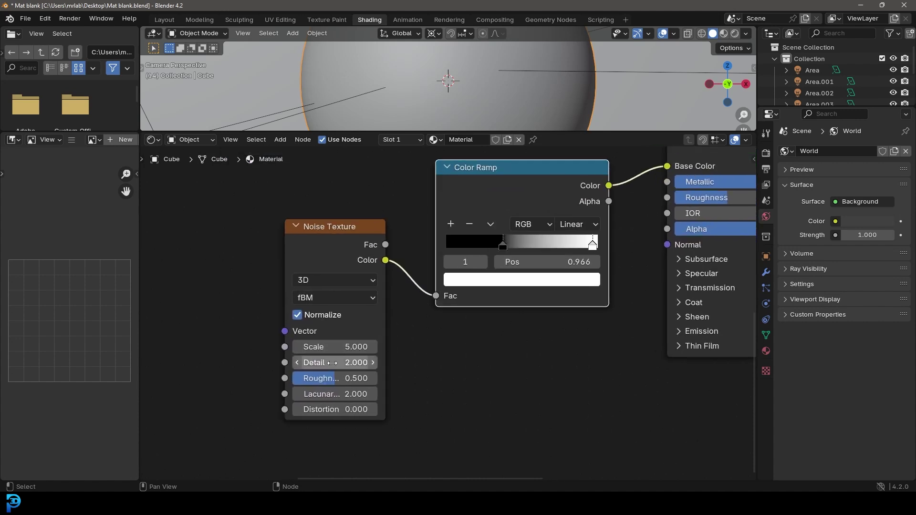
# - Set the new Noise Texture's Detail to 12 and Roughness to 0.8
pyautogui.click(332, 363)
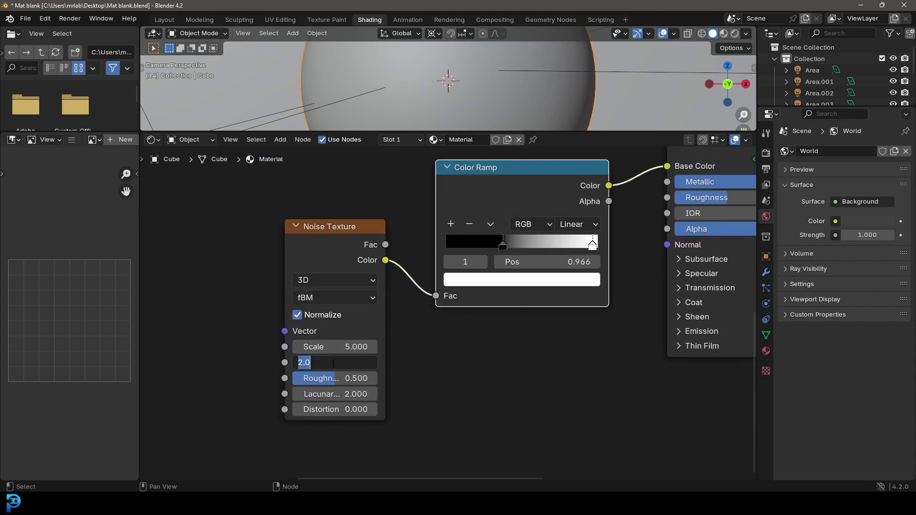
pyautogui.write('12')
pyautogui.press('Return')
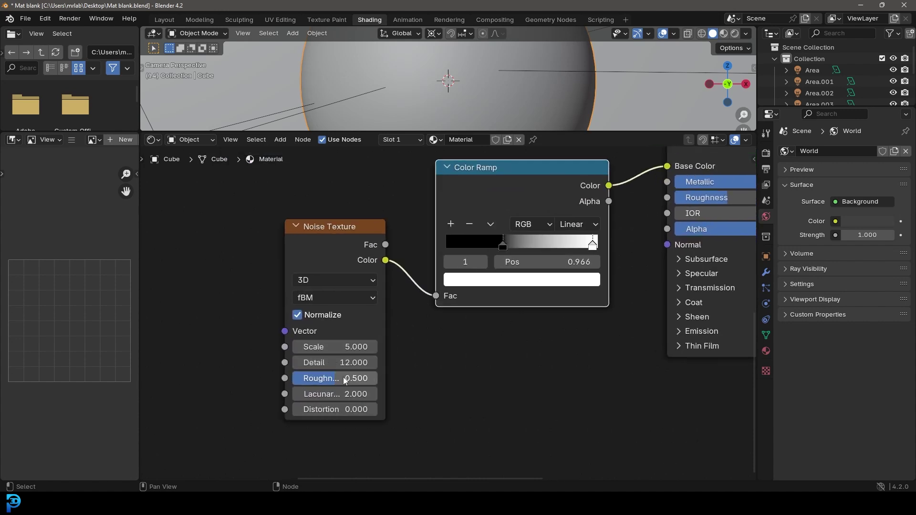
pyautogui.click(344, 378)
pyautogui.write('0.8')
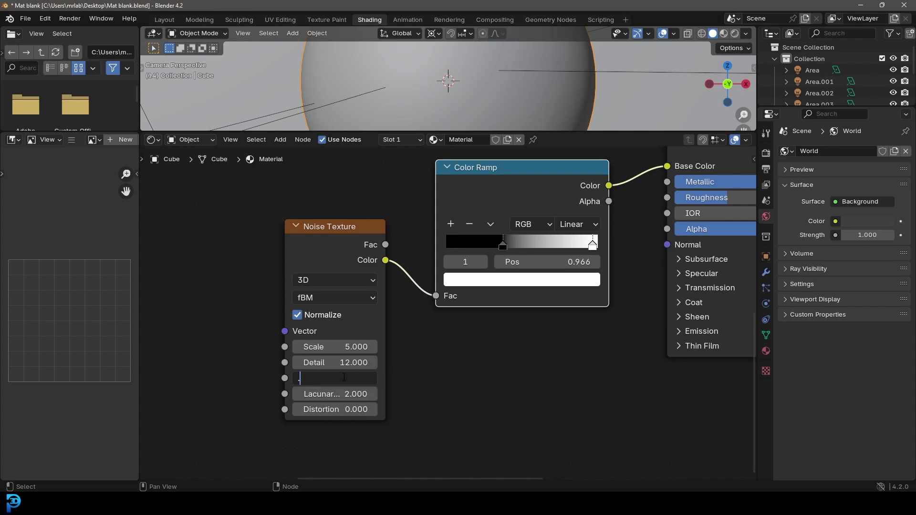
pyautogui.press('Return')
pyautogui.moveTo(492, 352); pyautogui.dragTo(350, 399, button='middle')
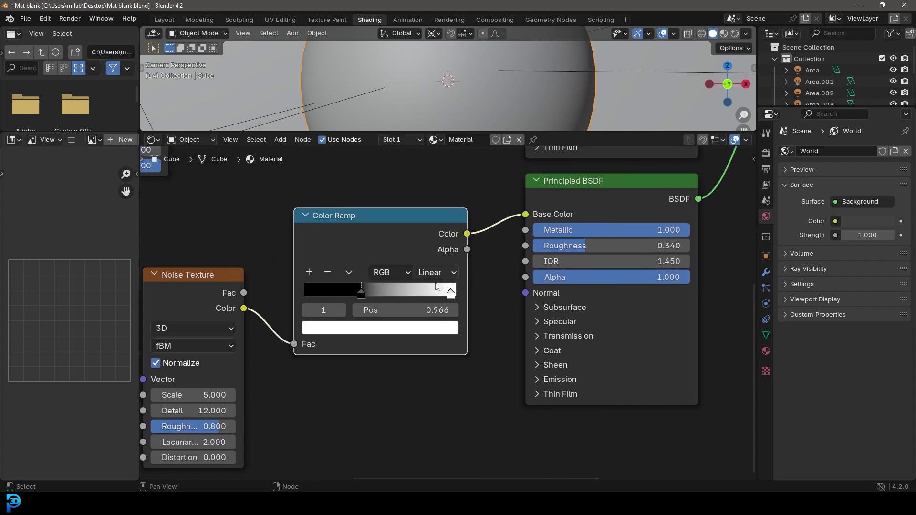
pyautogui.hotkey('shift', 'a')
pyautogui.write('bump')
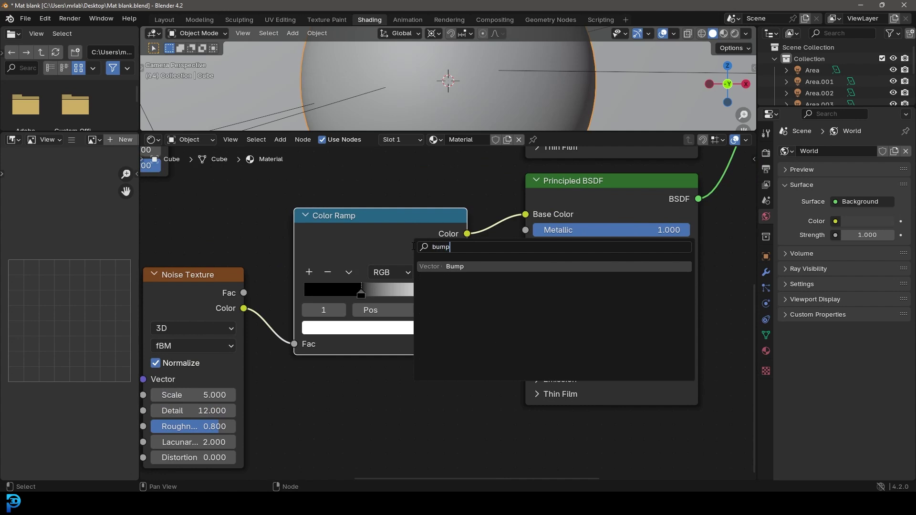
pyautogui.press('Escape')
# - Add a Bump node just below the lower Color Ramp
pyautogui.hotkey('shift', 'a')
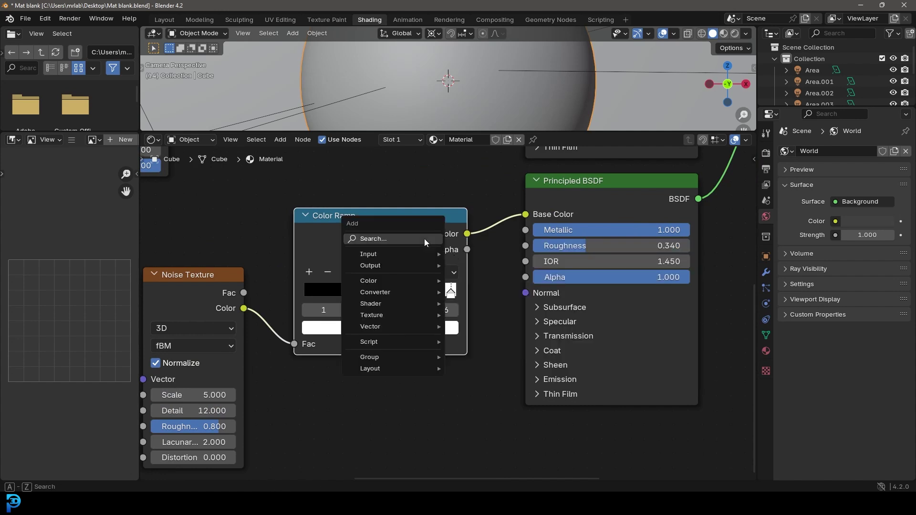
pyautogui.write('bump')
pyautogui.click(450, 259)
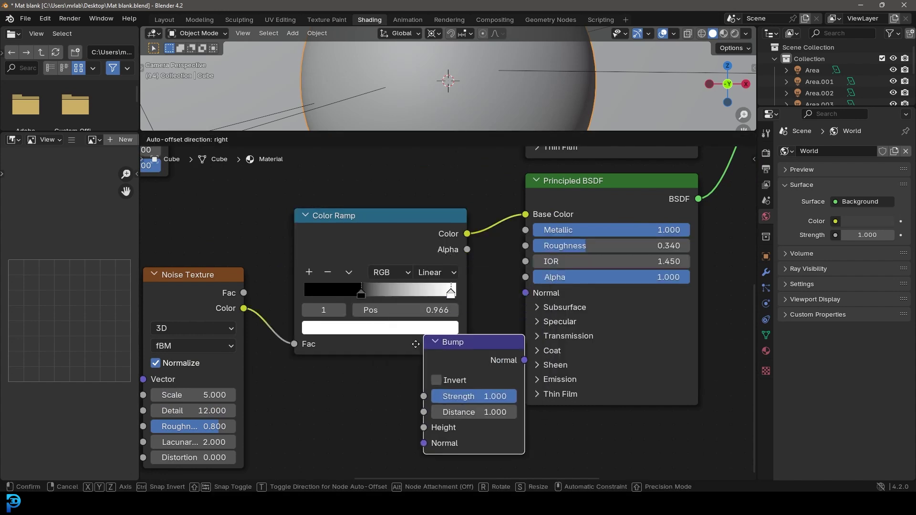
pyautogui.click(395, 374)
# - Connect the lower Color Ramp's Color output to the Bump's Height, and the Bump's Normal output to the lower Principled BSDF's Normal
pyautogui.scroll(-1, 429, 310)
pyautogui.moveTo(429, 310); pyautogui.dragTo(440, 254, button='middle')
pyautogui.moveTo(469, 183); pyautogui.dragTo(405, 396)
pyautogui.moveTo(486, 329); pyautogui.dragTo(420, 383, button='middle')
pyautogui.scroll(1, 420, 383)
pyautogui.moveTo(439, 382); pyautogui.dragTo(467, 282)
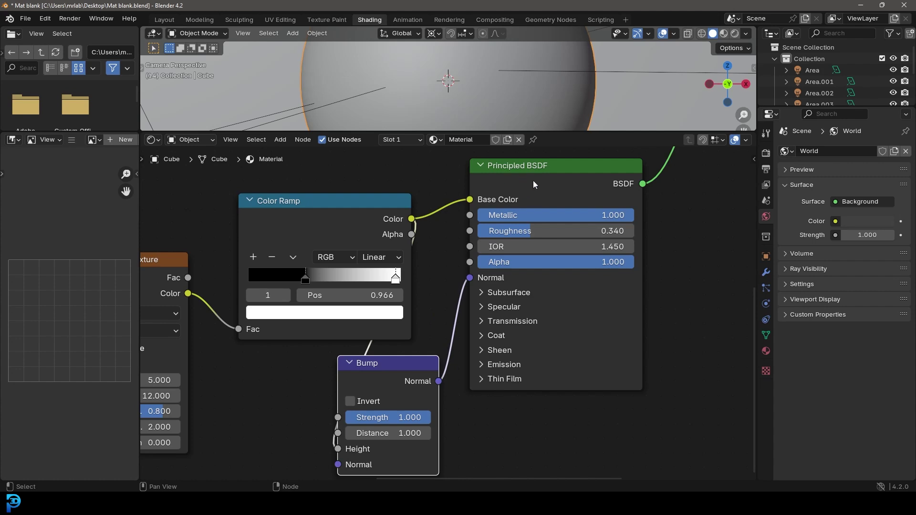
# - Connect the Bump's Normal output to the gold Principled BSDF's Normal input as well
pyautogui.scroll(-4, 528, 199)
pyautogui.scroll(-7, 435, 270)
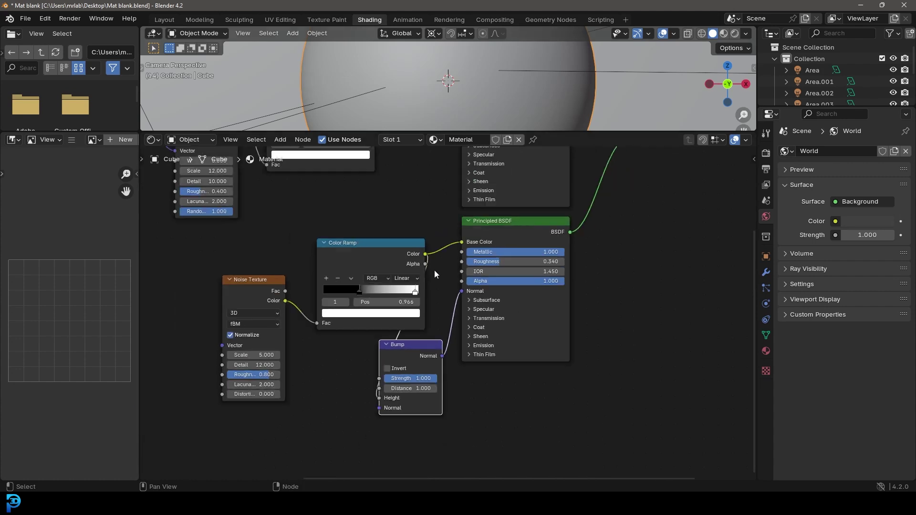
pyautogui.moveTo(433, 276); pyautogui.dragTo(452, 335, button='middle')
pyautogui.scroll(2, 453, 334)
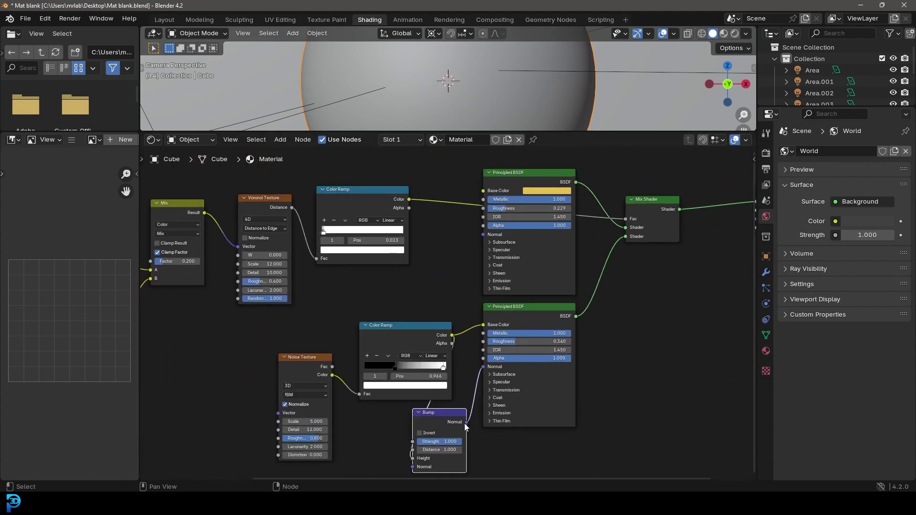
pyautogui.moveTo(465, 422); pyautogui.dragTo(483, 234)
# - Set the Bump node's Strength to 0.15
pyautogui.moveTo(449, 393); pyautogui.dragTo(428, 324, button='middle')
pyautogui.scroll(1, 428, 330)
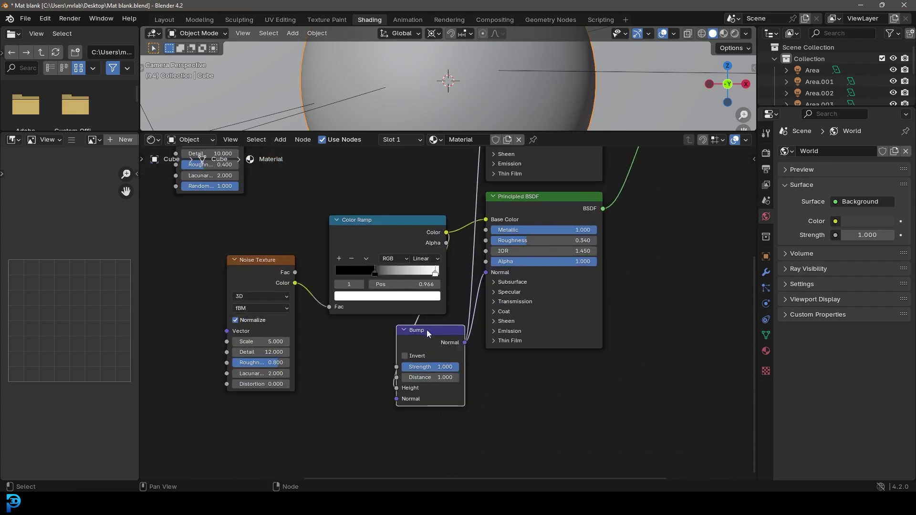
pyautogui.doubleClick(440, 366)
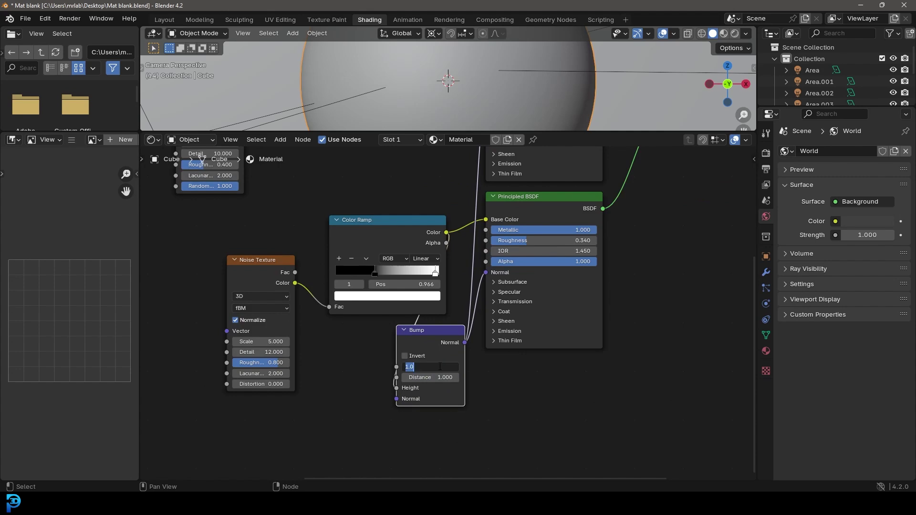
pyautogui.press('BackSpace')
pyautogui.write('.15')
pyautogui.press('Return')
# - Save the blend file
pyautogui.scroll(1, 416, 354)
pyautogui.scroll(-1, 398, 326)
pyautogui.moveTo(343, 308); pyautogui.dragTo(428, 345, button='middle')
pyautogui.scroll(-2, 474, 268)
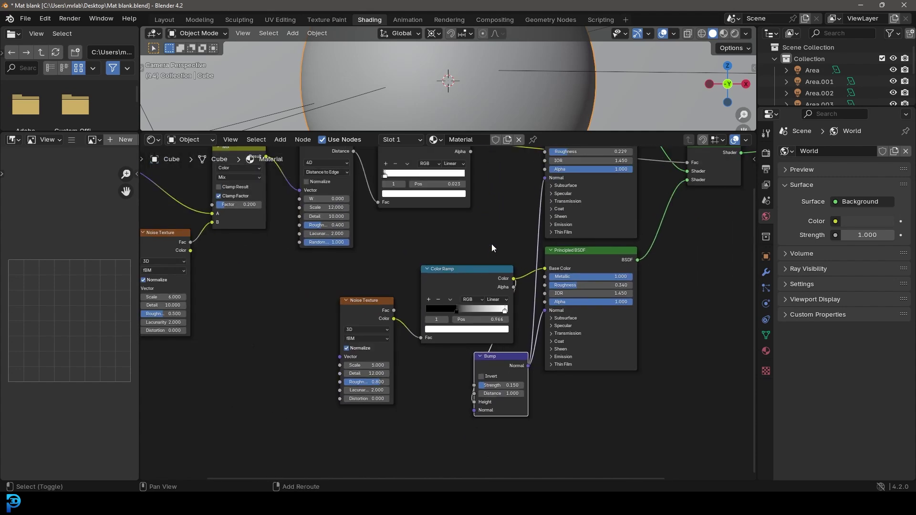
pyautogui.moveTo(491, 244); pyautogui.dragTo(474, 284, button='middle')
pyautogui.hotkey('ctrl', 's')
# - Enlarge the 3D viewport and preview the sphere's material in Rendered shading, returning to Solid shading
pyautogui.moveTo(433, 132); pyautogui.dragTo(449, 276)
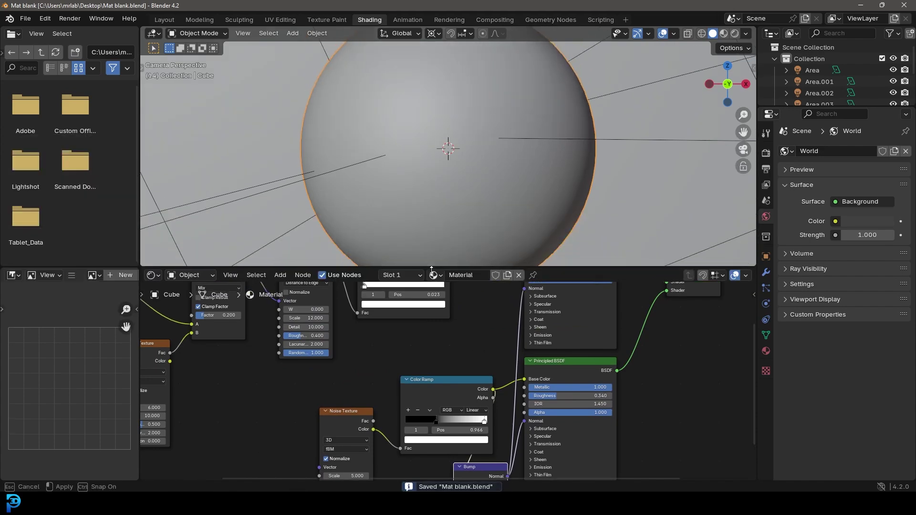
pyautogui.press('z')
pyautogui.click(479, 113)
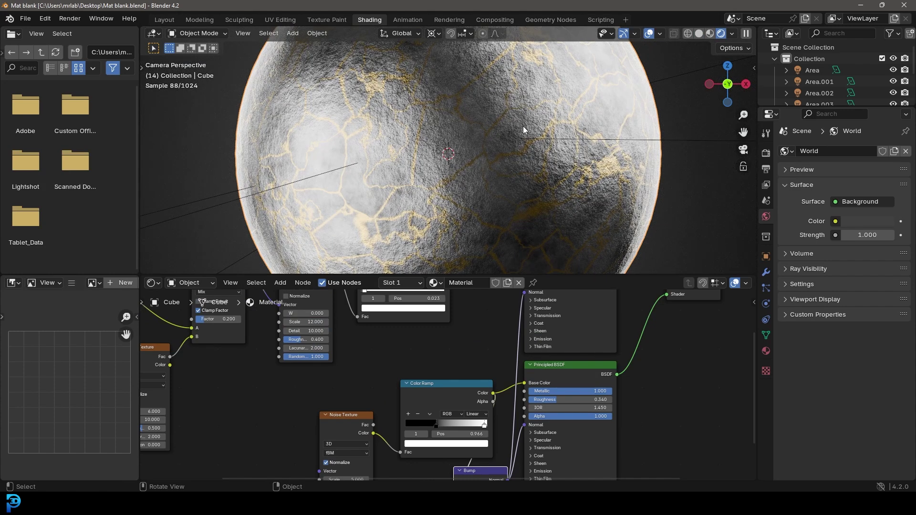
pyautogui.press('z')
pyautogui.click(593, 155)
# - Move the Material Output node a little farther from the Mix Shader
pyautogui.scroll(-2, 507, 381)
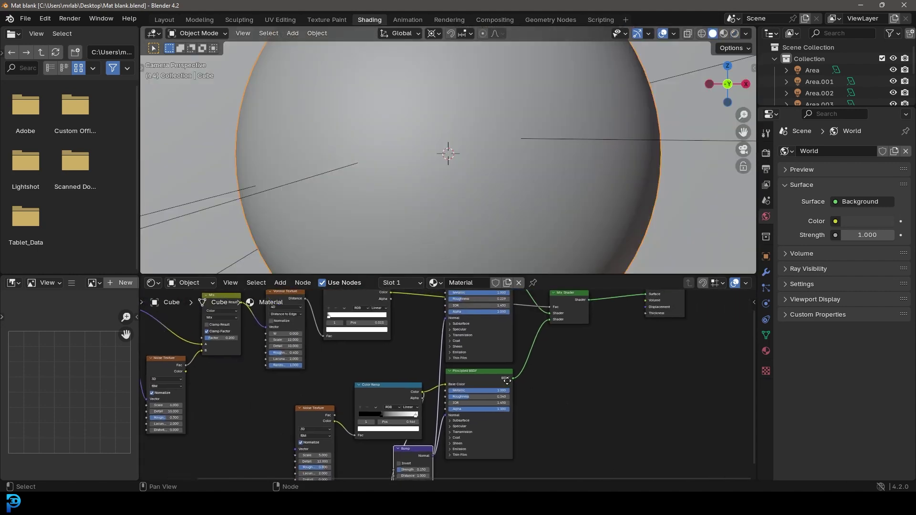
pyautogui.moveTo(507, 381); pyautogui.dragTo(359, 412, button='middle')
pyautogui.moveTo(509, 312); pyautogui.dragTo(530, 318)
pyautogui.scroll(2, 491, 387)
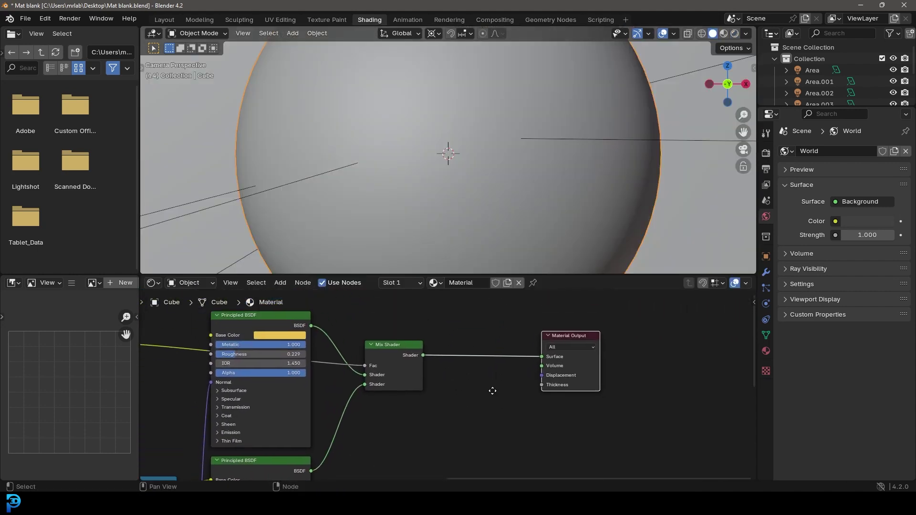
# - Add a Displacement node beside the Material Output and connect its output to the Displacement input
pyautogui.hotkey('shift', 'a')
pyautogui.write('displ')
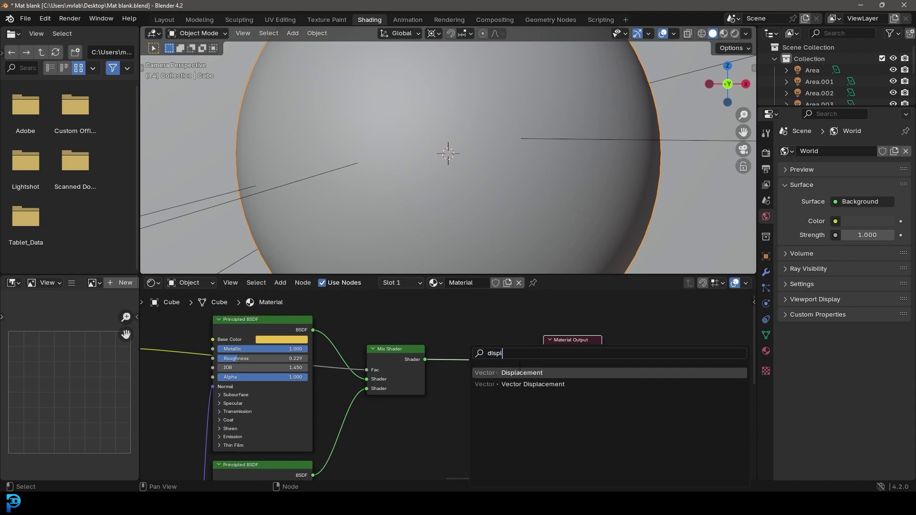
pyautogui.press('Return')
pyautogui.click(509, 398)
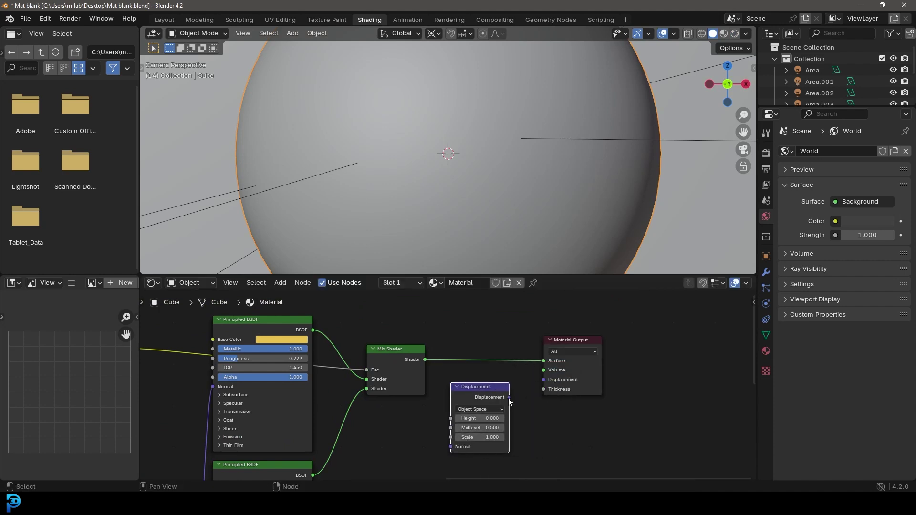
pyautogui.moveTo(509, 398); pyautogui.dragTo(545, 380)
pyautogui.scroll(1, 588, 411)
pyautogui.scroll(1, 561, 394)
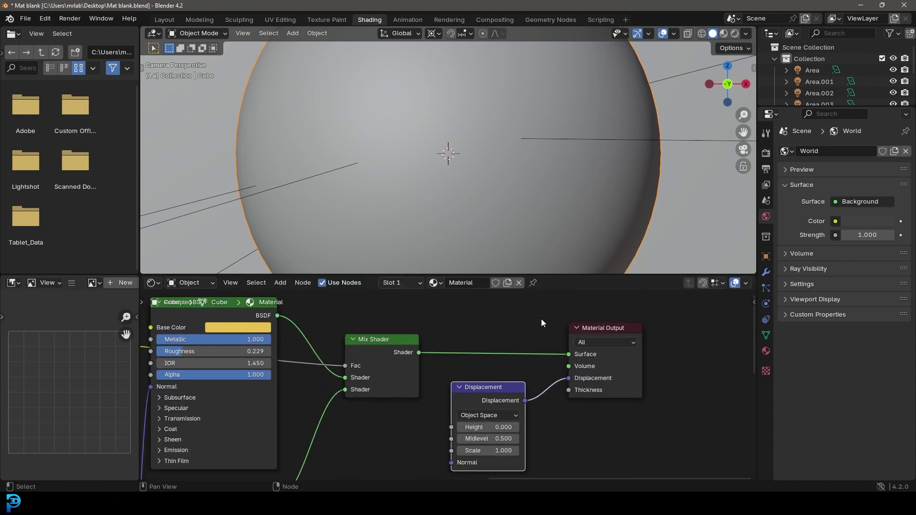
# - Enlarge the node editor and connect the crack mask Color Ramp's Color output to the Displacement node's Height
pyautogui.moveTo(560, 276); pyautogui.dragTo(559, 139)
pyautogui.scroll(-2, 313, 367)
pyautogui.moveTo(313, 367); pyautogui.dragTo(449, 327, button='middle')
pyautogui.scroll(1, 348, 384)
pyautogui.moveTo(268, 346); pyautogui.dragTo(334, 361, button='middle')
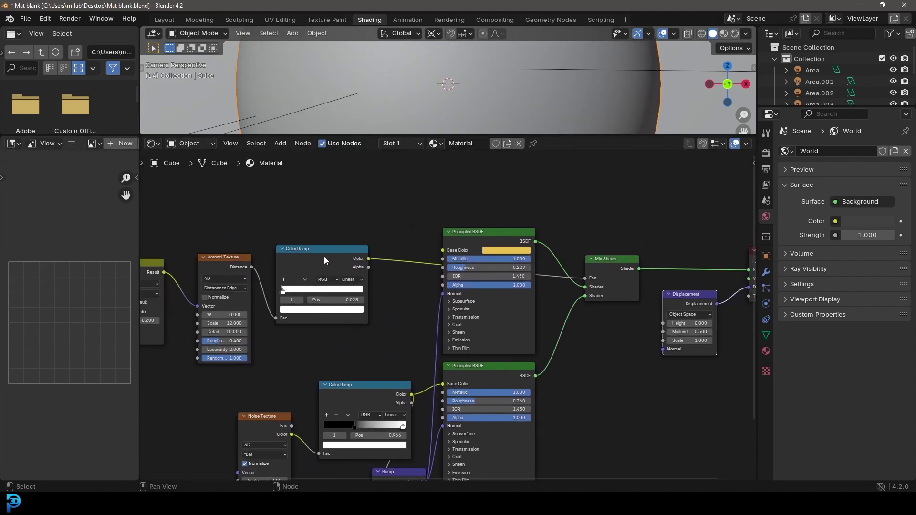
pyautogui.moveTo(369, 259); pyautogui.dragTo(663, 323)
# - Set the Displacement node's Scale to 0.2
pyautogui.moveTo(625, 340); pyautogui.dragTo(476, 341, button='middle')
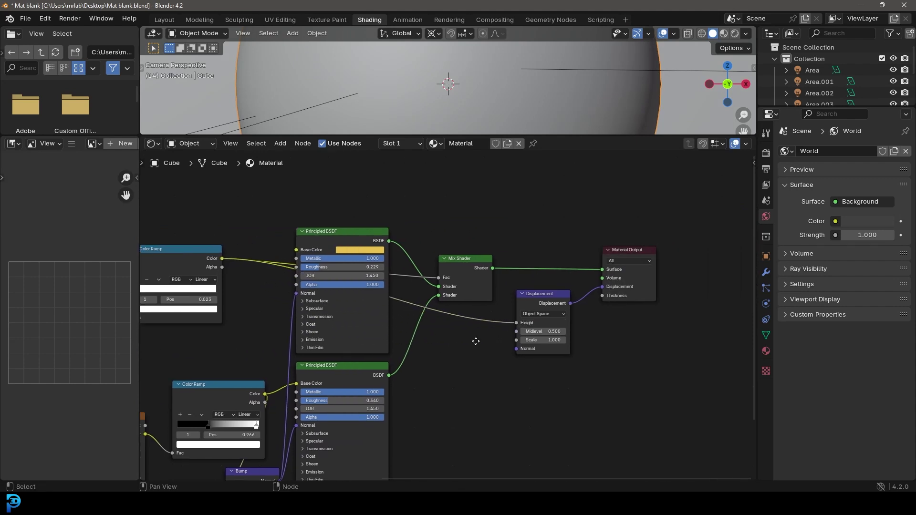
pyautogui.scroll(1, 476, 341)
pyautogui.click(514, 358)
pyautogui.write('0.2')
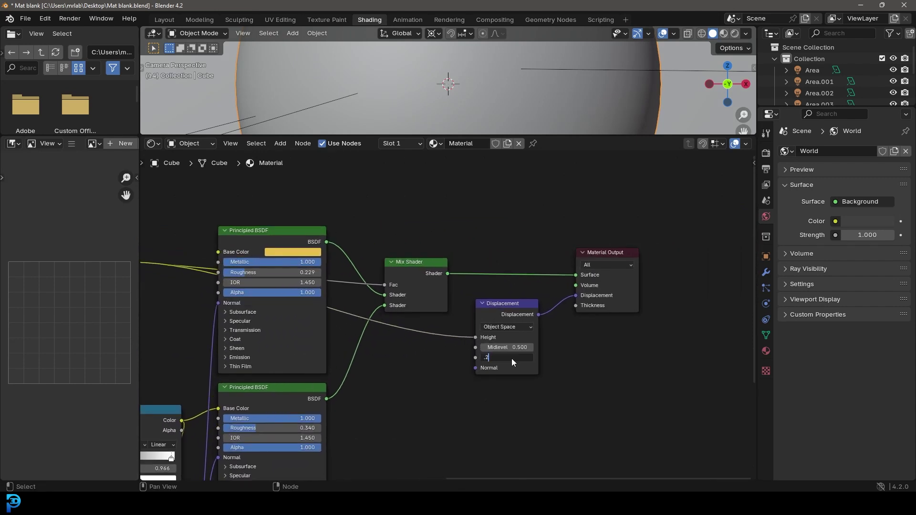
pyautogui.press('Return')
# - Set the material's surface displacement method to Displacement and Bump in its settings
pyautogui.click(767, 350)
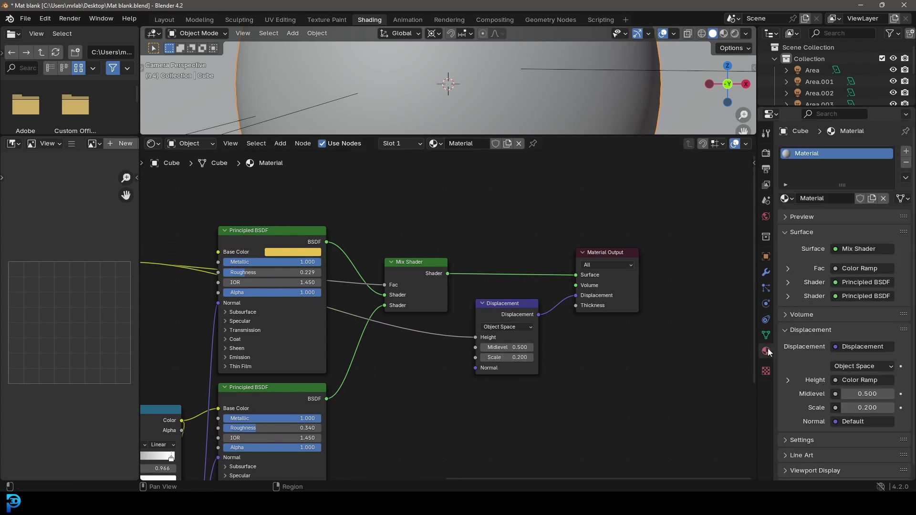
pyautogui.scroll(-1, 791, 434)
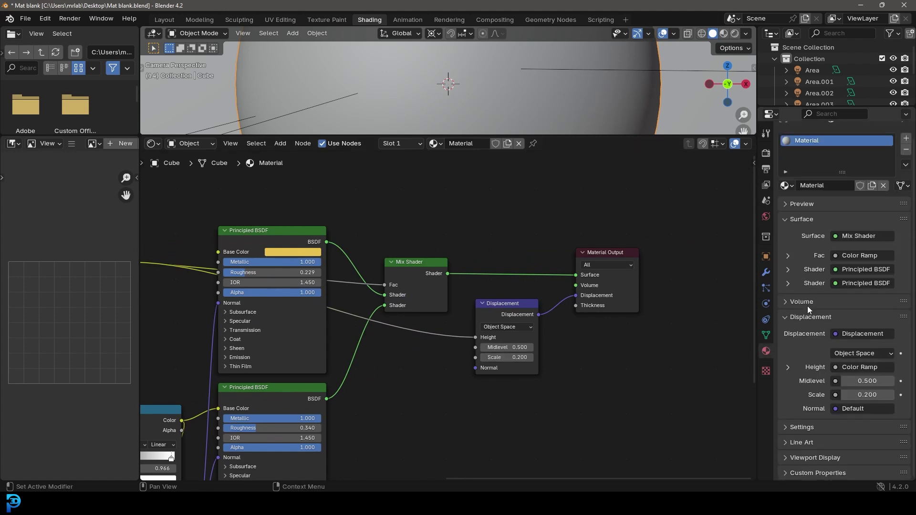
pyautogui.click(792, 429)
pyautogui.scroll(-5, 792, 429)
pyautogui.click(869, 367)
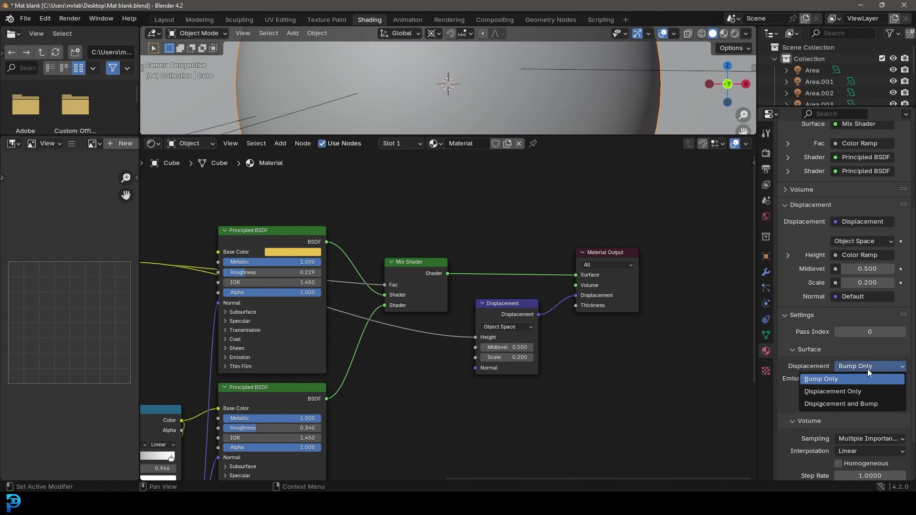
pyautogui.click(870, 404)
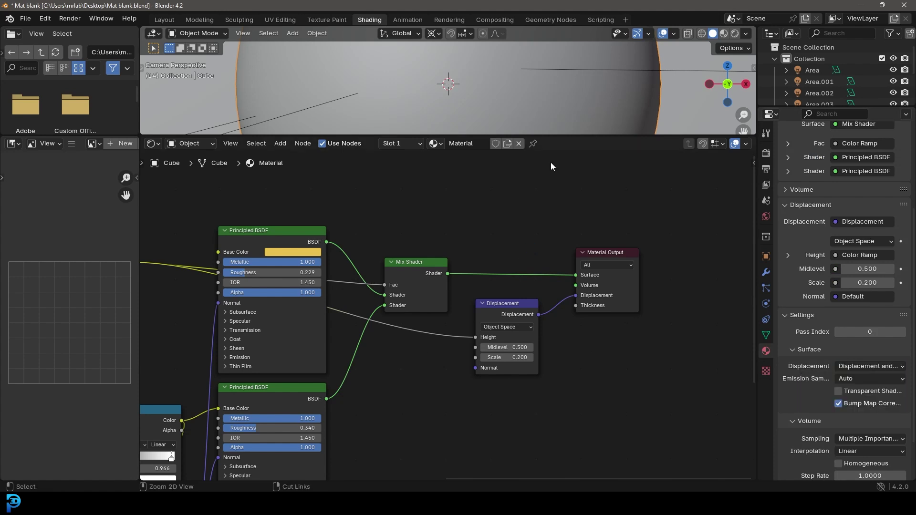
# - Save the file and switch the 3D viewport to Rendered shading
pyautogui.hotkey('ctrl', 's')
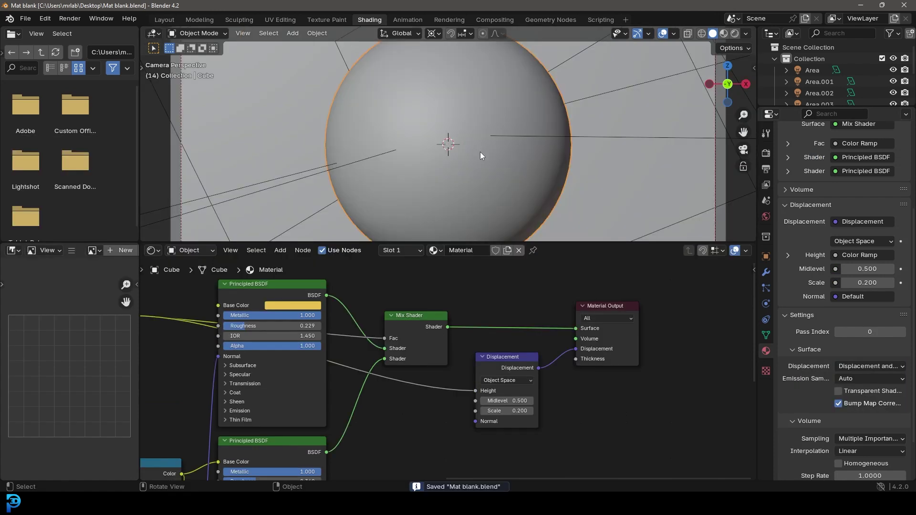
pyautogui.press('z')
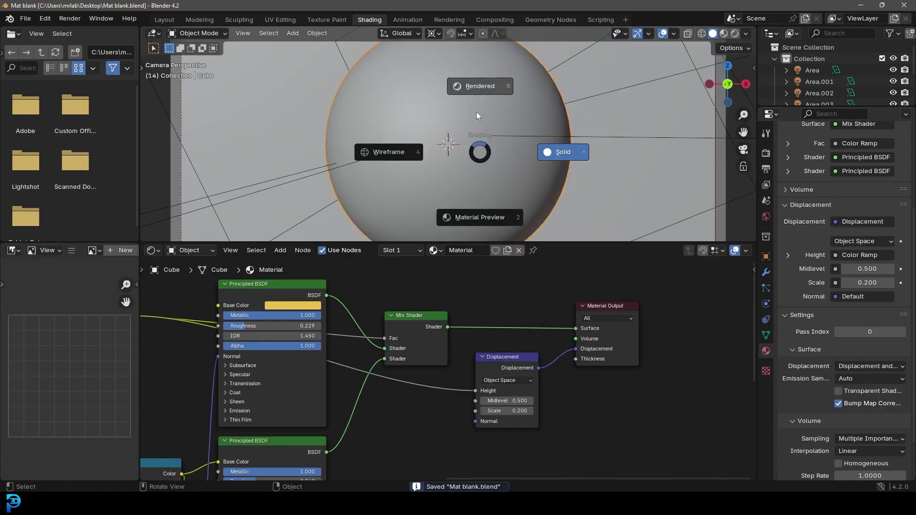
pyautogui.click(477, 91)
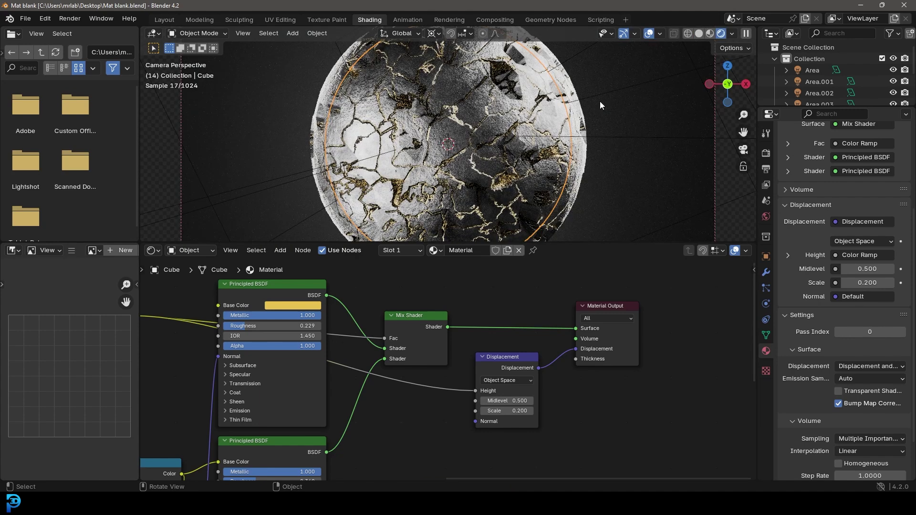
# - Set the Displacement node's Scale to 0.1
pyautogui.click(513, 411)
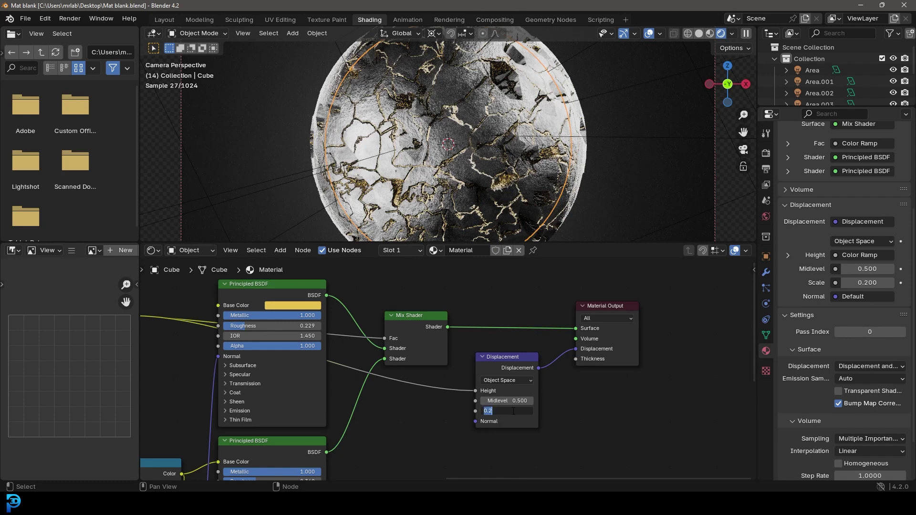
pyautogui.write('.1')
pyautogui.press('Return')
# - Save the file and render the current frame as an image
pyautogui.hotkey('ctrl', 's')
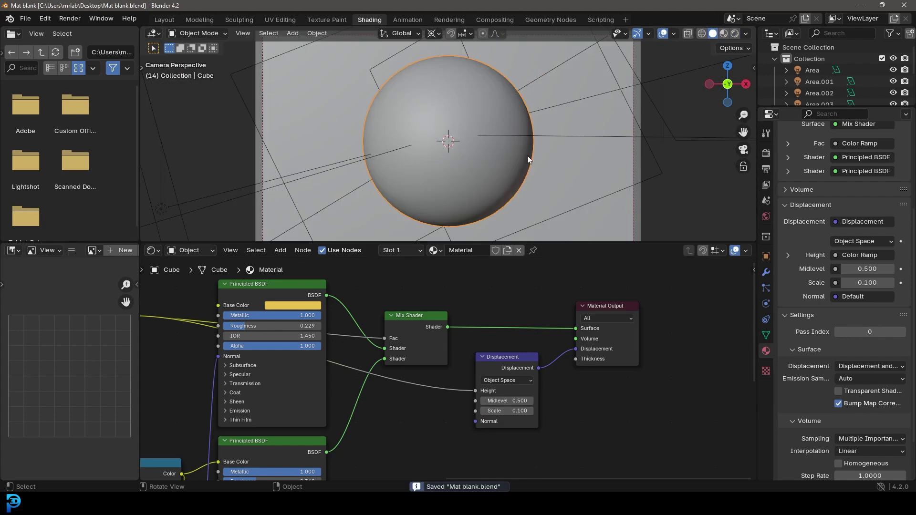
pyautogui.click(70, 19)
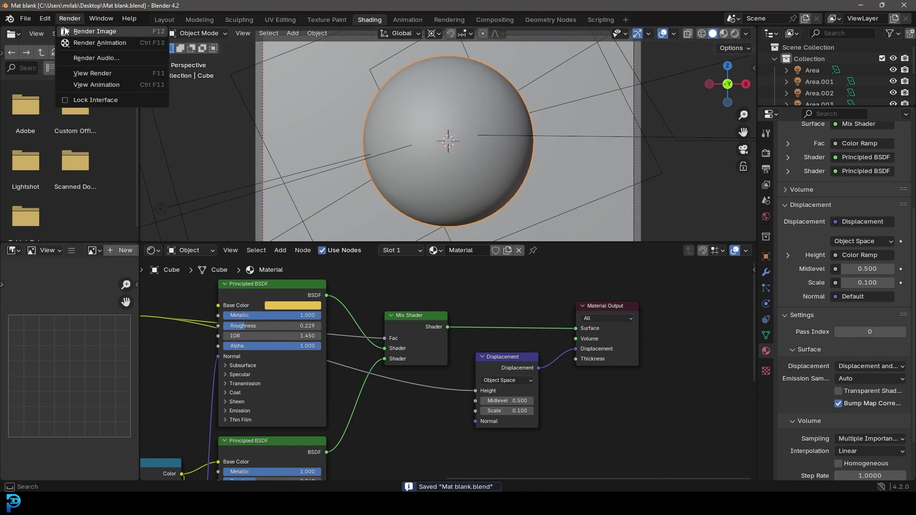
pyautogui.click(116, 32)
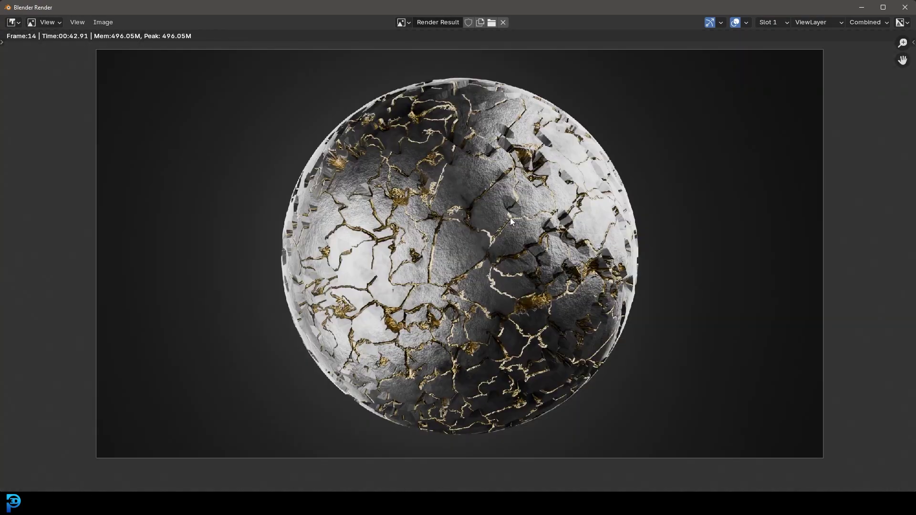
# - Examine the rendered sphere's gold-filled cracks and displaced stone surface up close and as a whole
pyautogui.scroll(1, 511, 218)
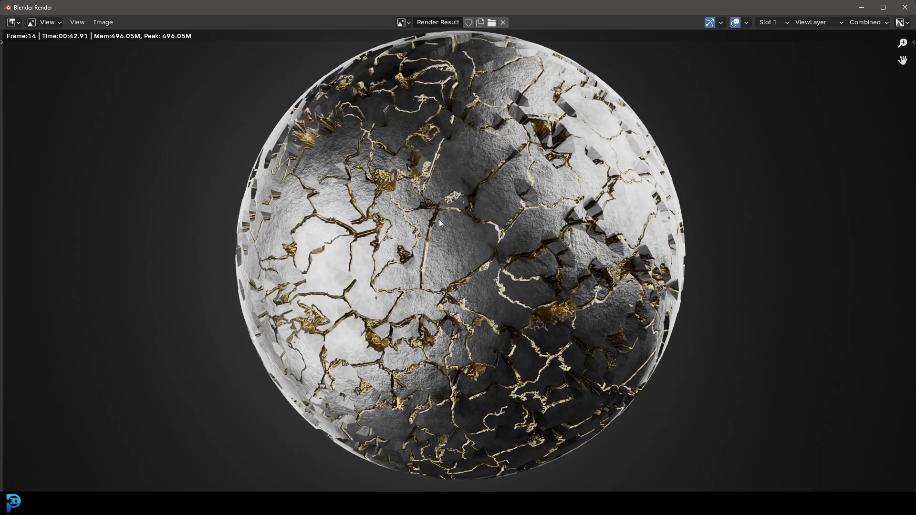
pyautogui.scroll(1, 455, 220)
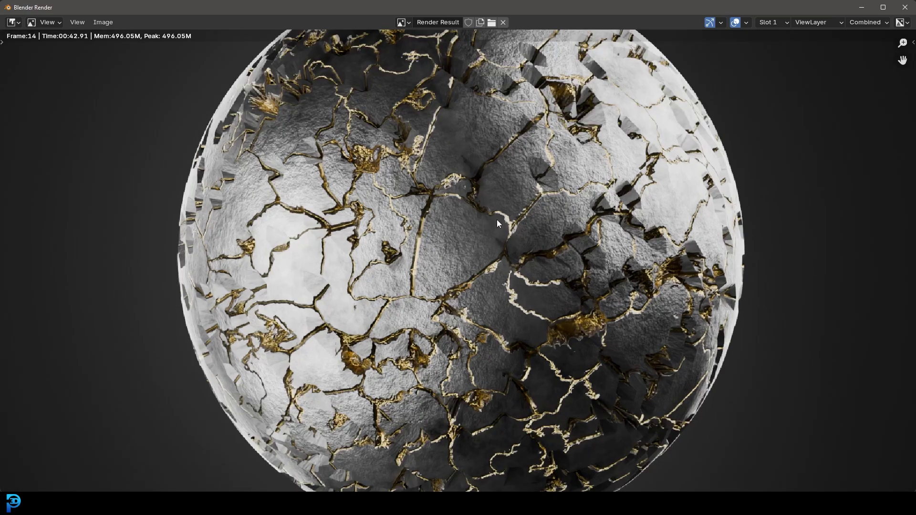
pyautogui.scroll(-3, 477, 328)
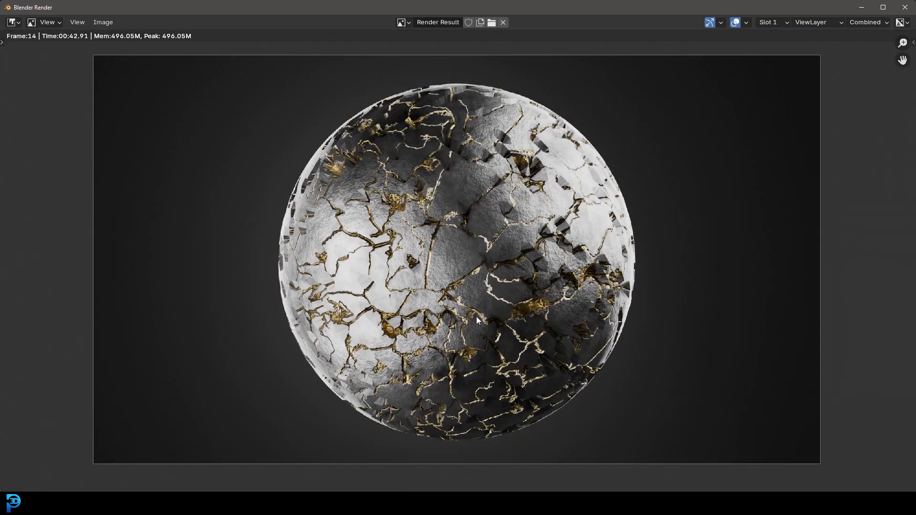
pyautogui.scroll(-2, 463, 239)
pyautogui.scroll(2, 473, 260)
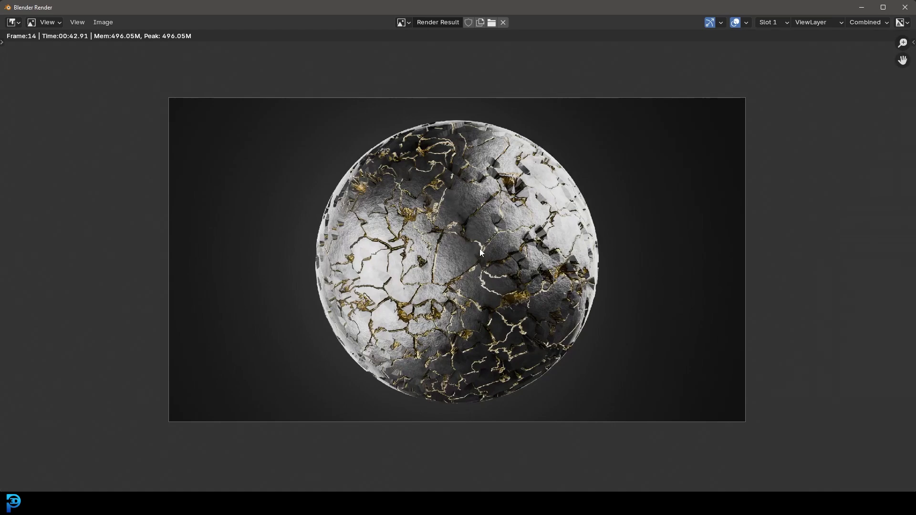
pyautogui.scroll(2, 485, 220)
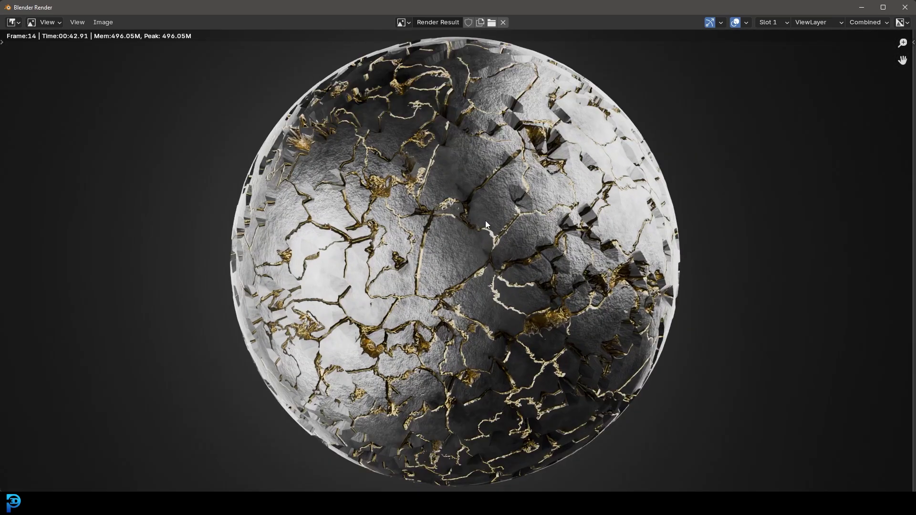
pyautogui.scroll(2, 465, 290)
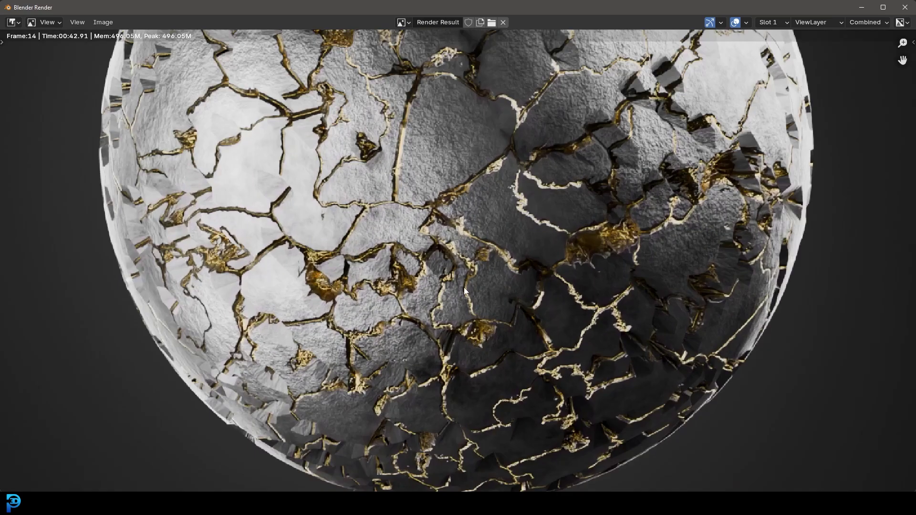
pyautogui.scroll(-1, 494, 283)
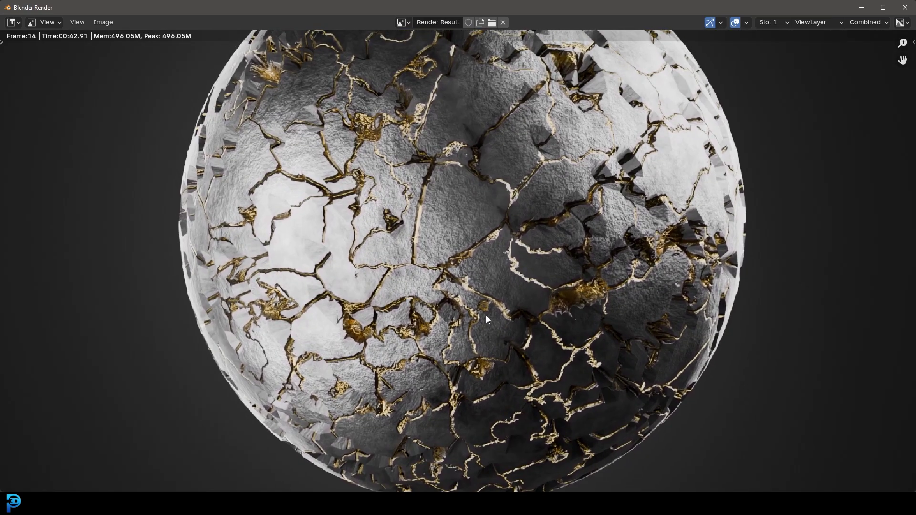
pyautogui.moveTo(479, 204); pyautogui.dragTo(482, 247, button='middle')
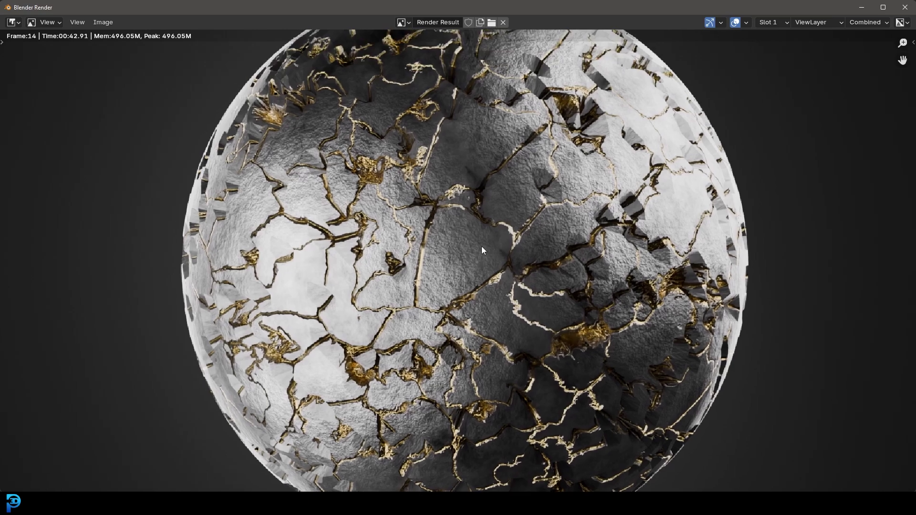